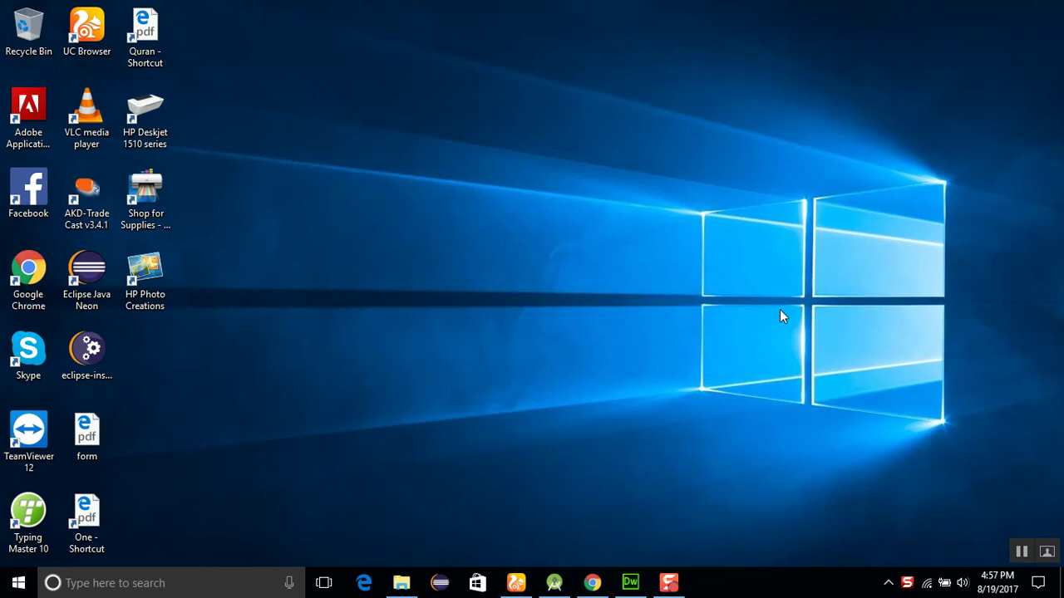
Bring Chrome to the front and go to the WordPress.org download page
left_click(516, 584)
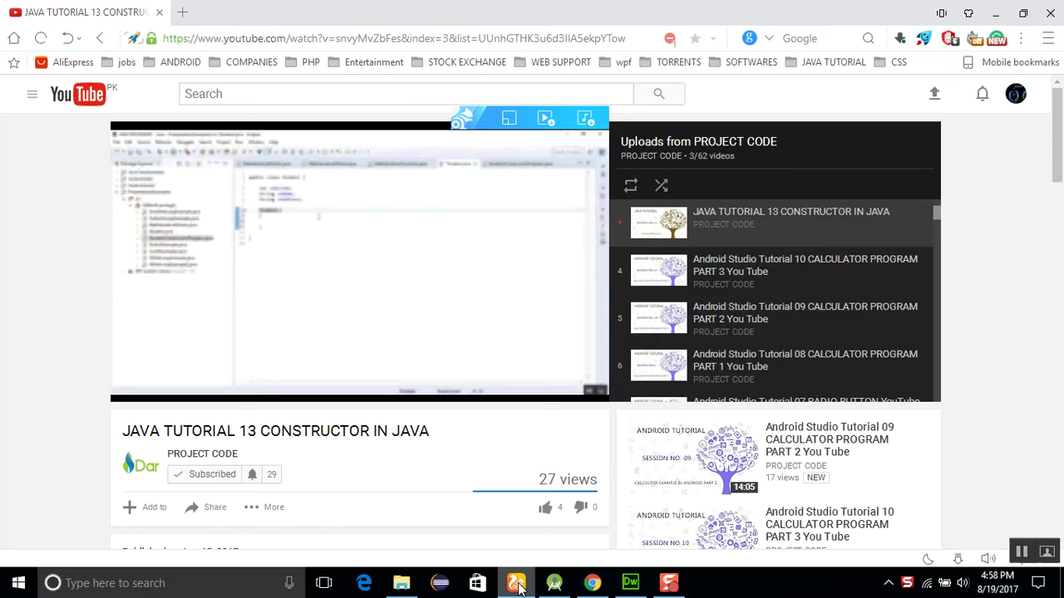
left_click(592, 583)
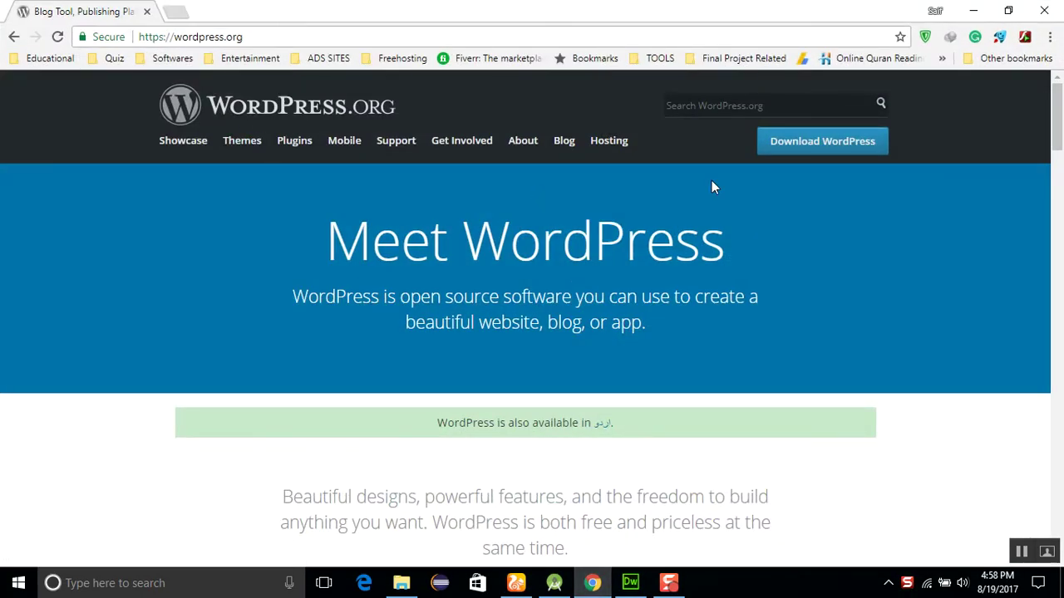
left_click(808, 154)
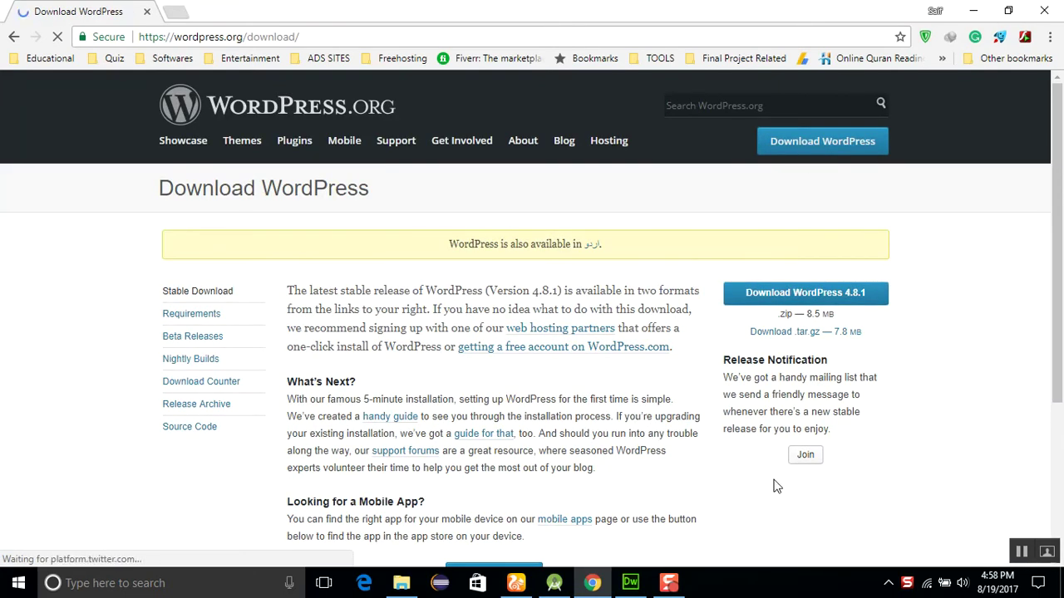
Download wordpress-4.8.1.zip and open the Downloads folder containing it
scroll(774, 487, "down", 2)
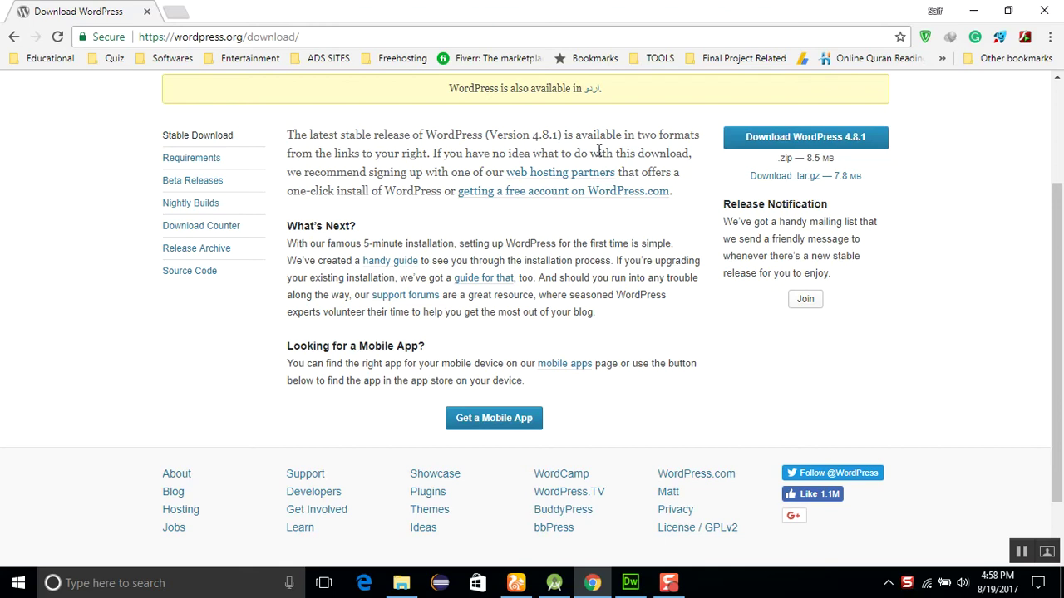
left_click(1058, 143)
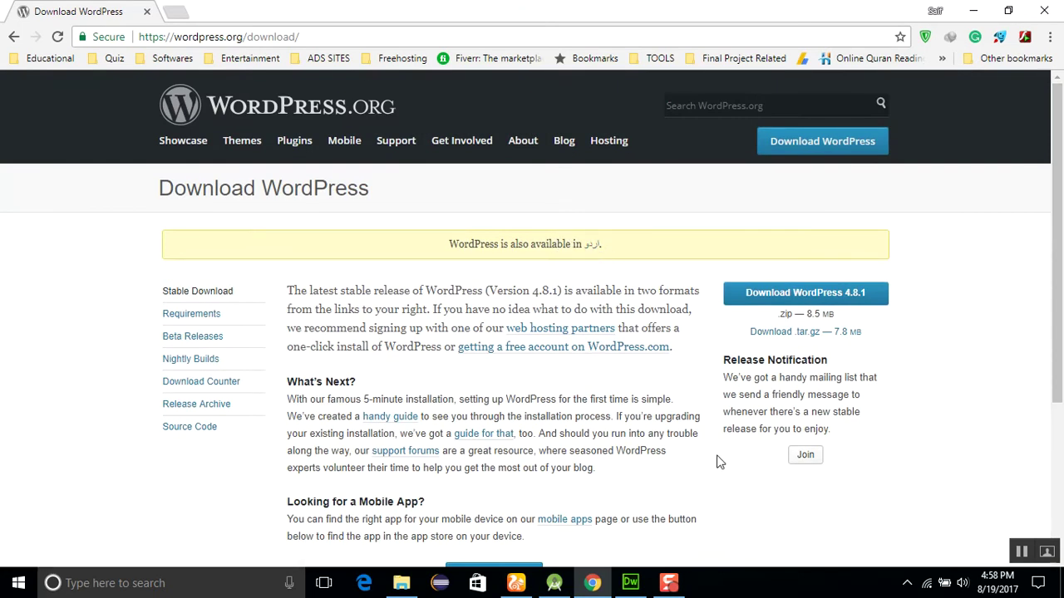
scroll(720, 462, "down", 2)
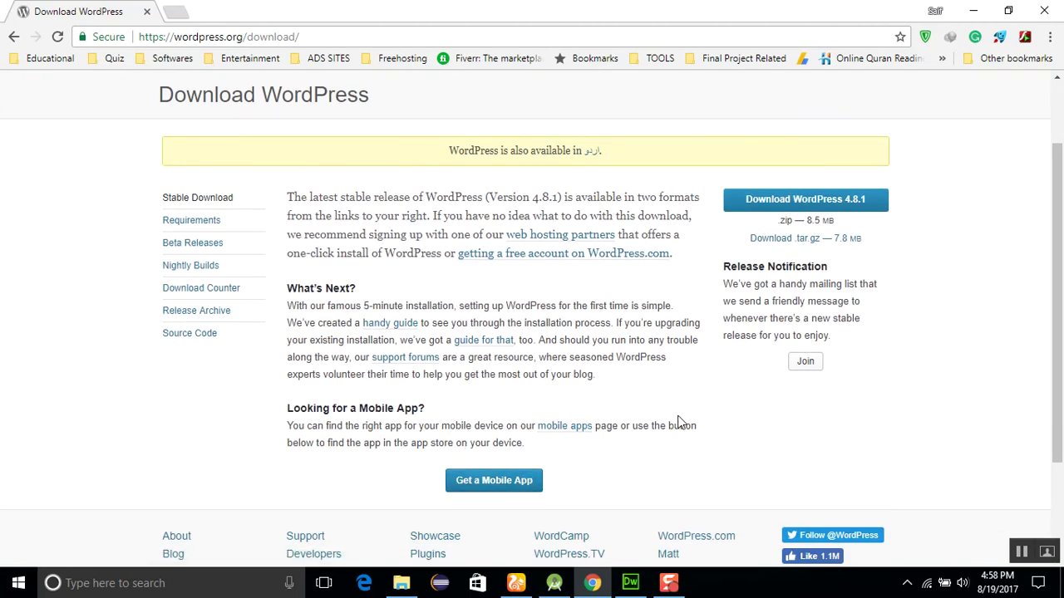
scroll(680, 422, "up", 2)
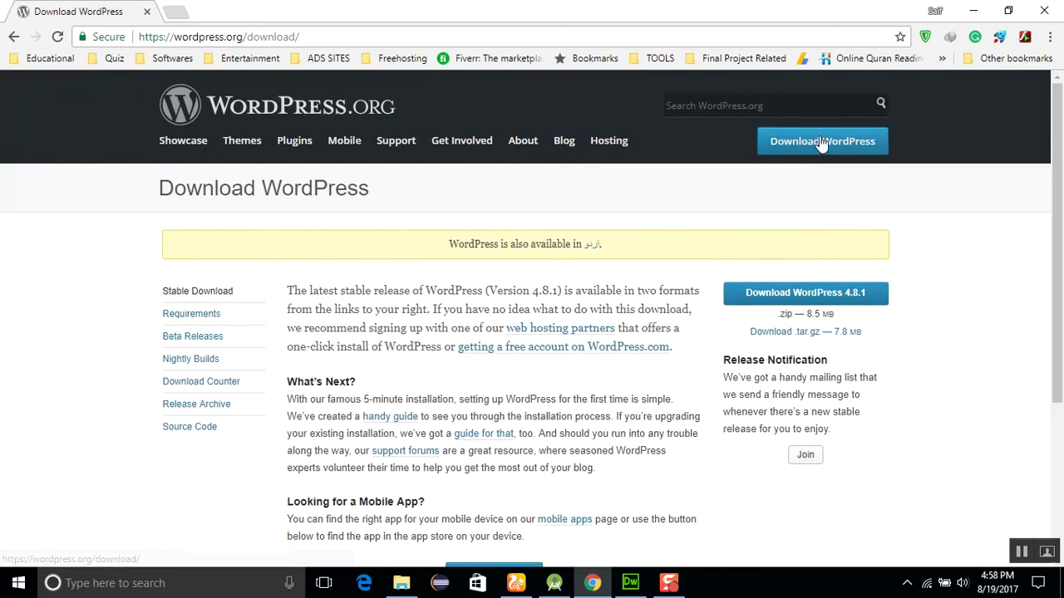
left_click(821, 142)
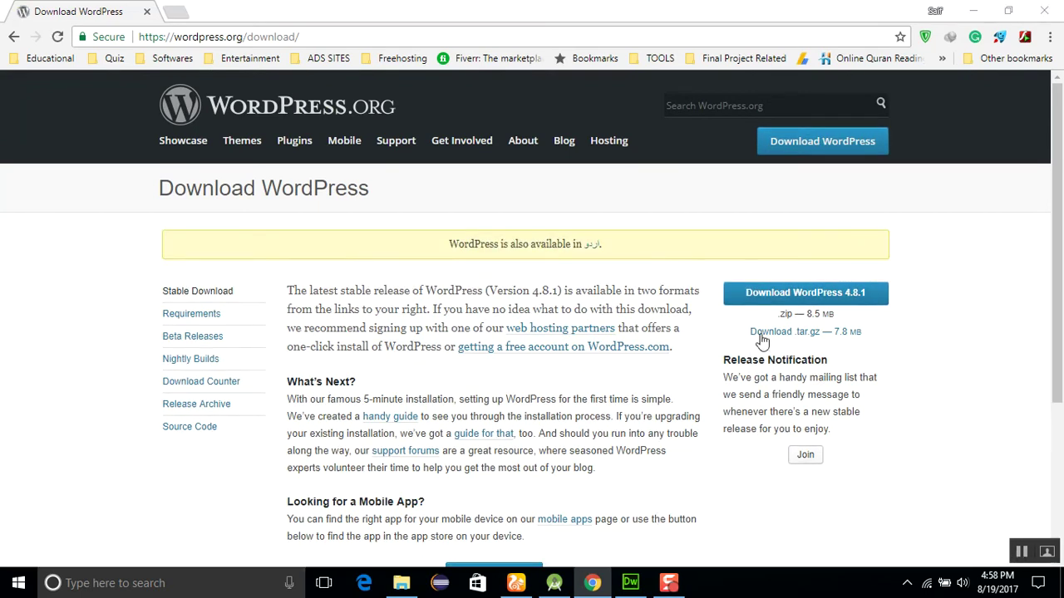
left_click(788, 296)
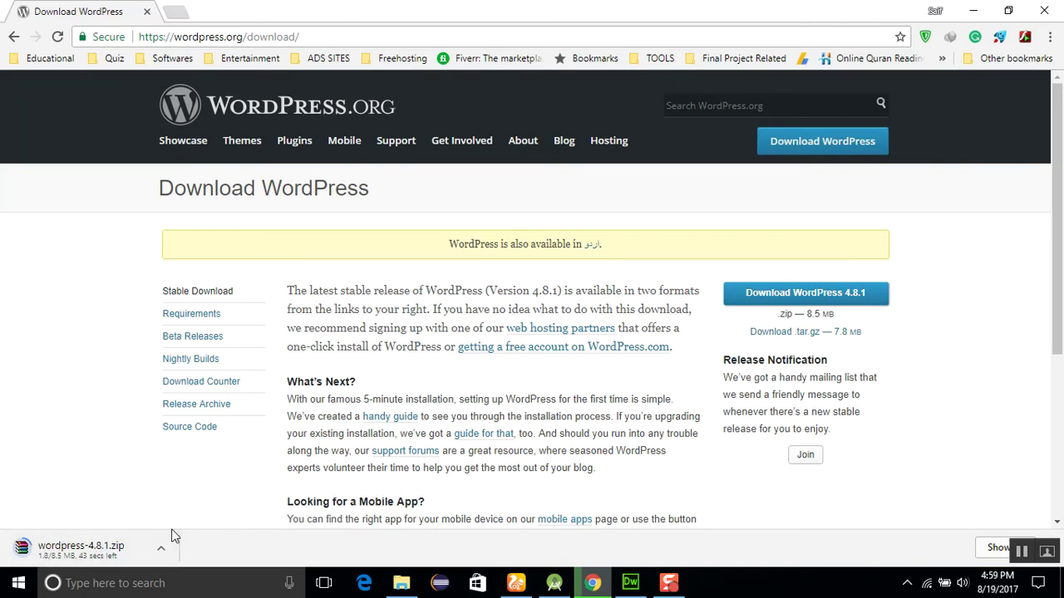
left_click(1021, 553)
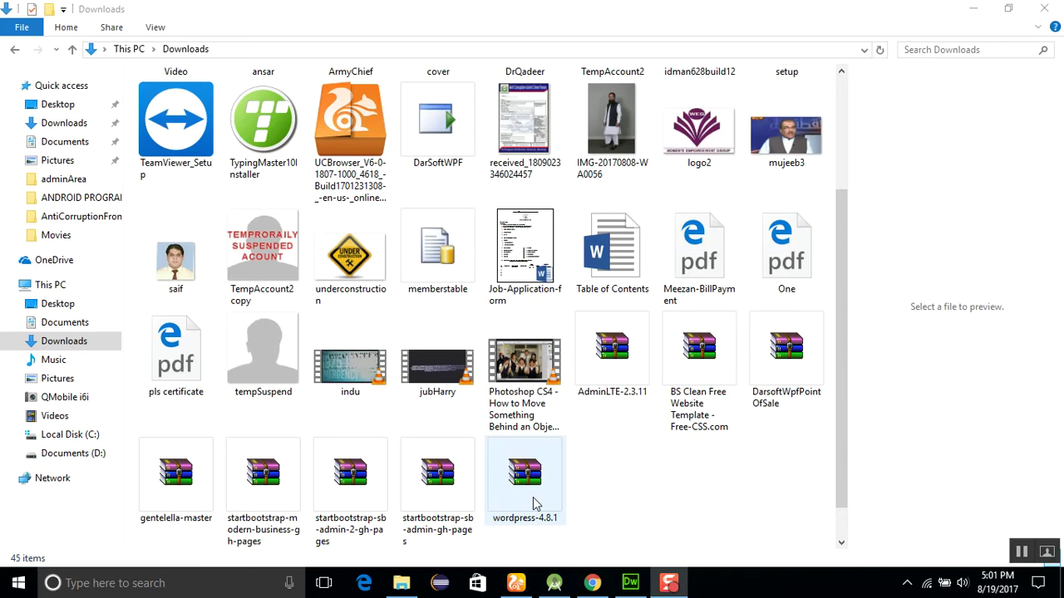
left_click(534, 503)
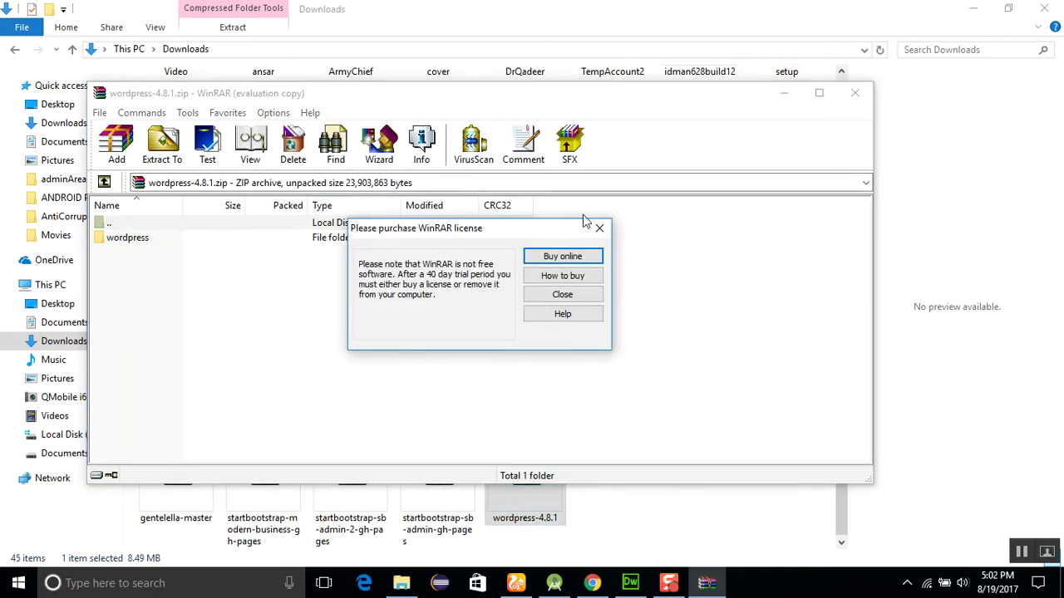
left_click(598, 228)
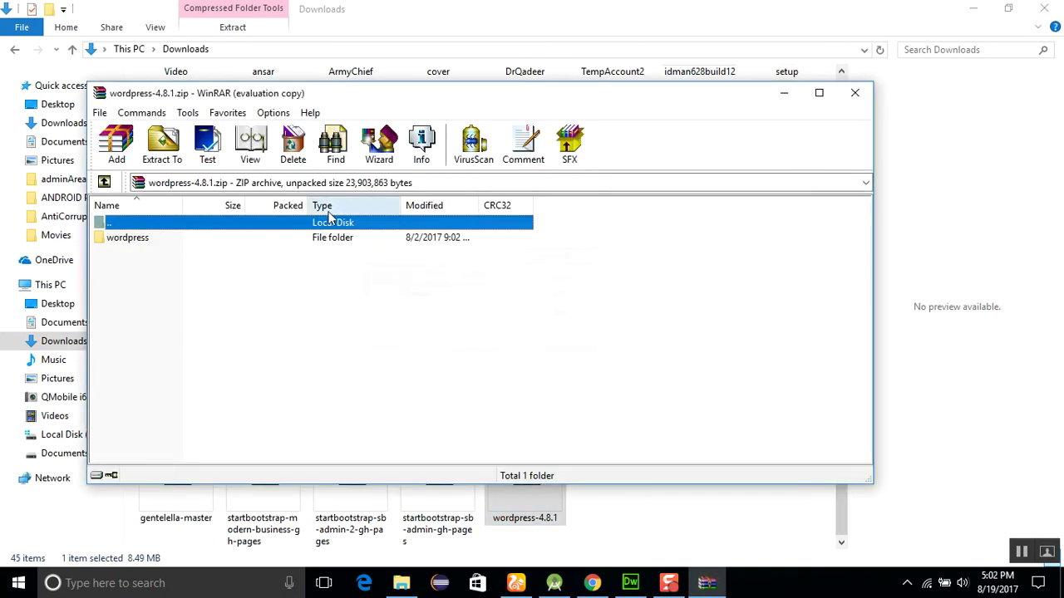
left_click(227, 237)
left_click(162, 143)
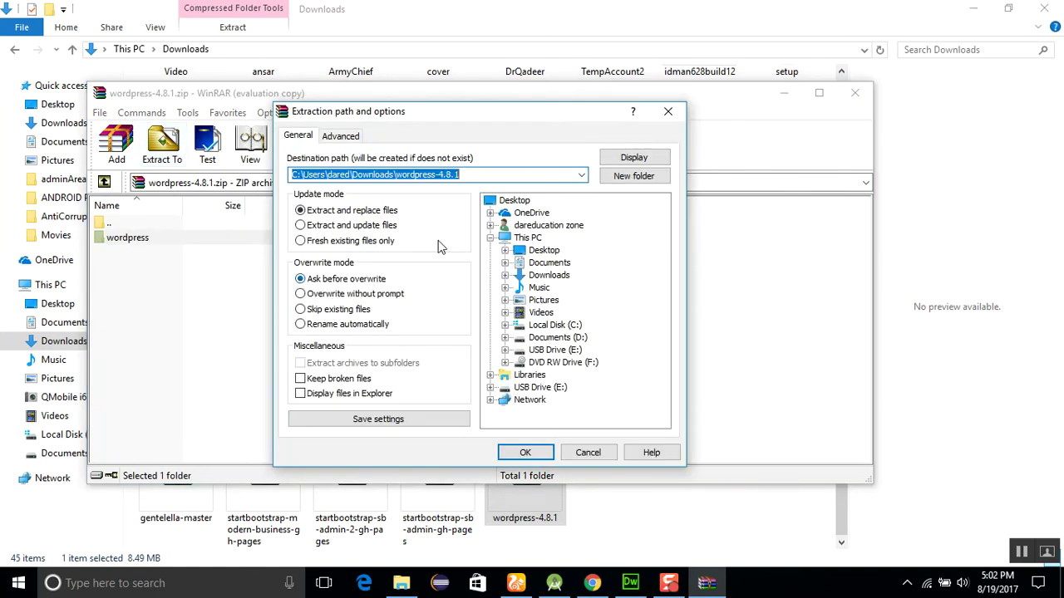
left_click(504, 325)
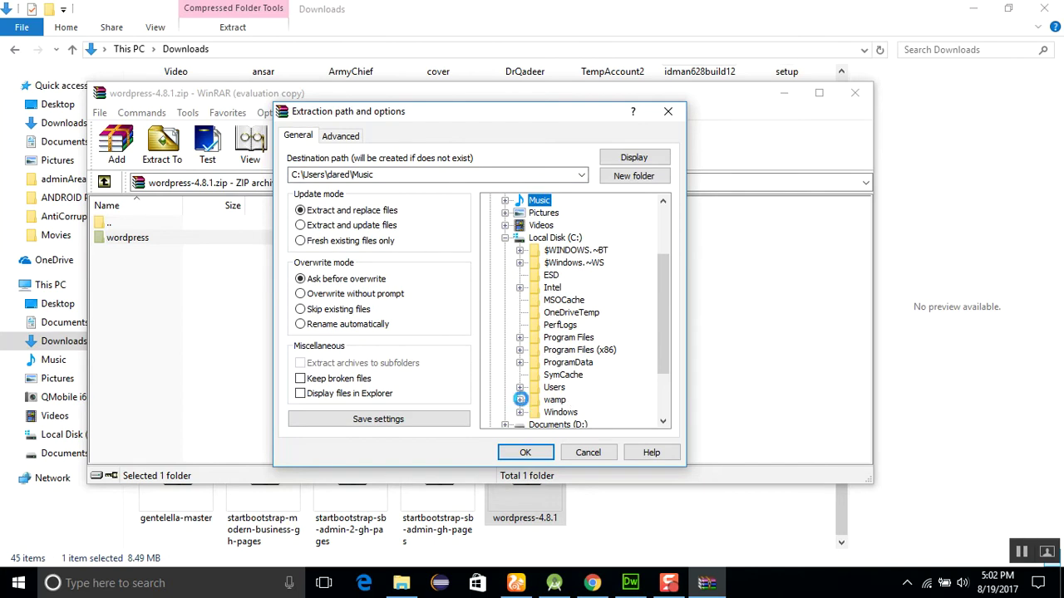
left_click(521, 401)
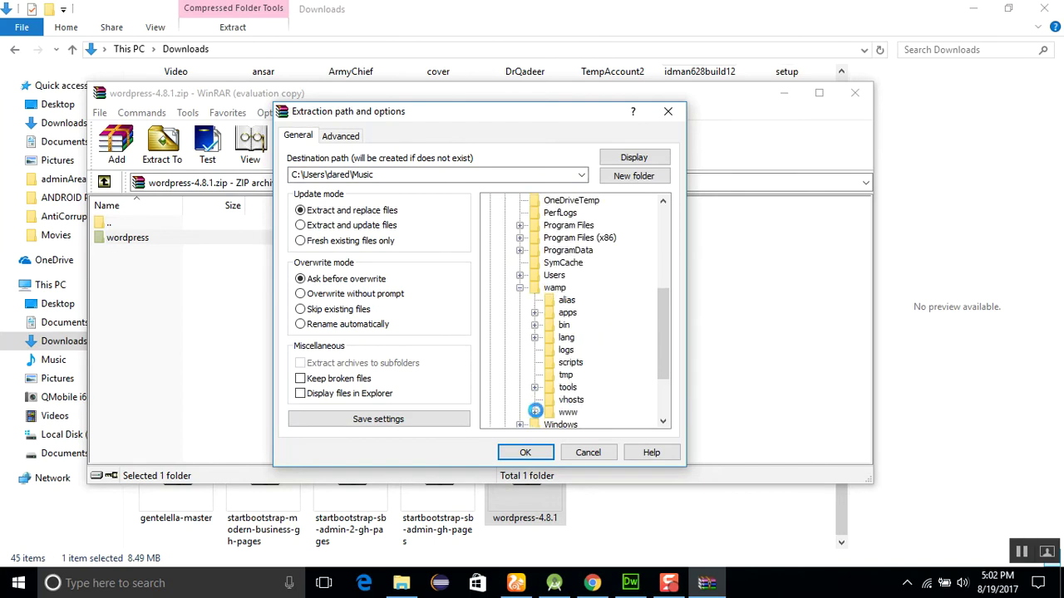
left_click(534, 412)
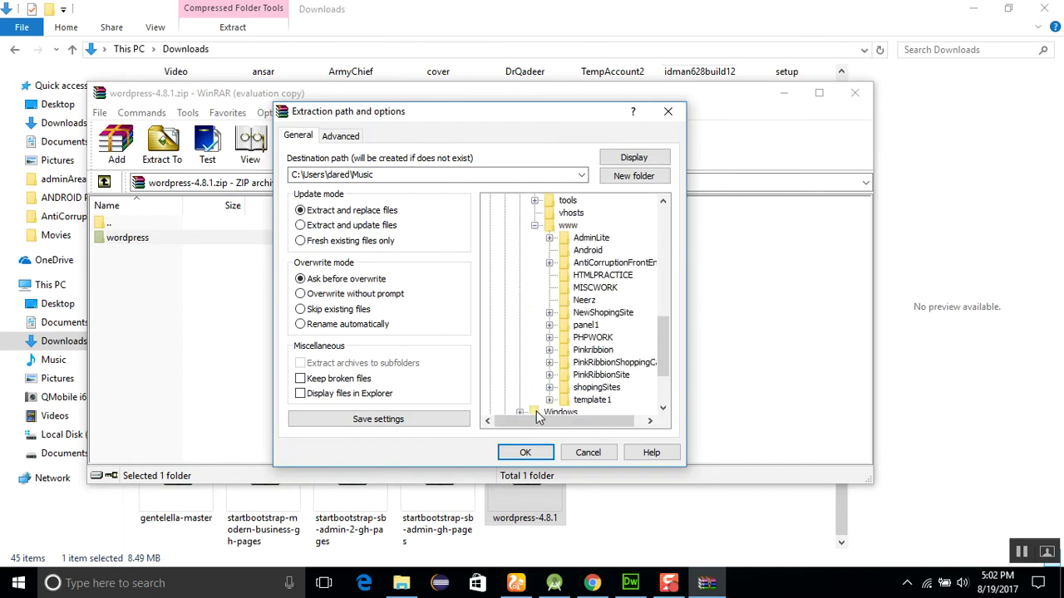
left_click(572, 226)
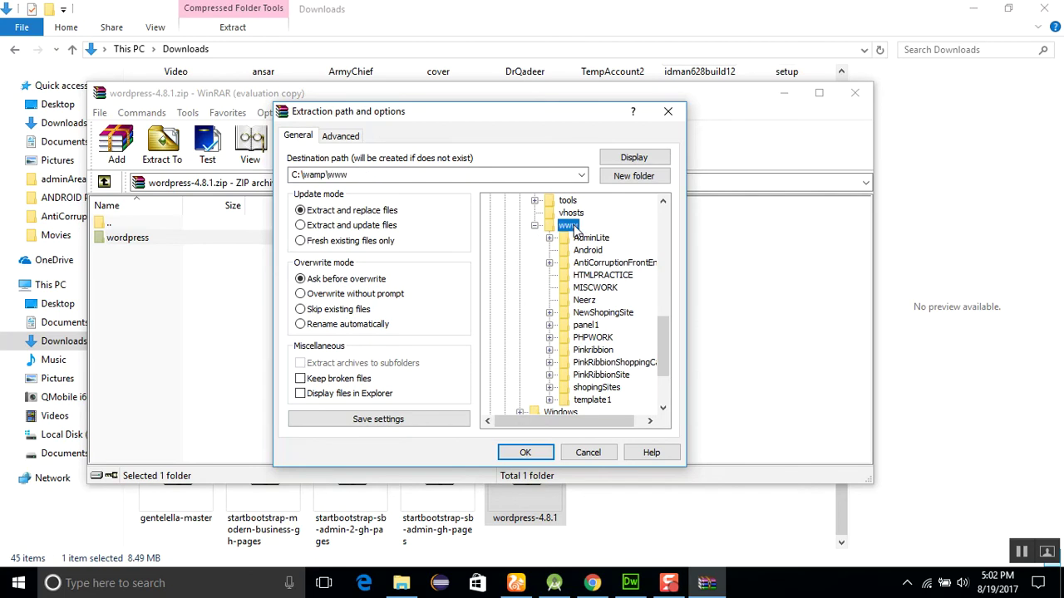
left_click(520, 453)
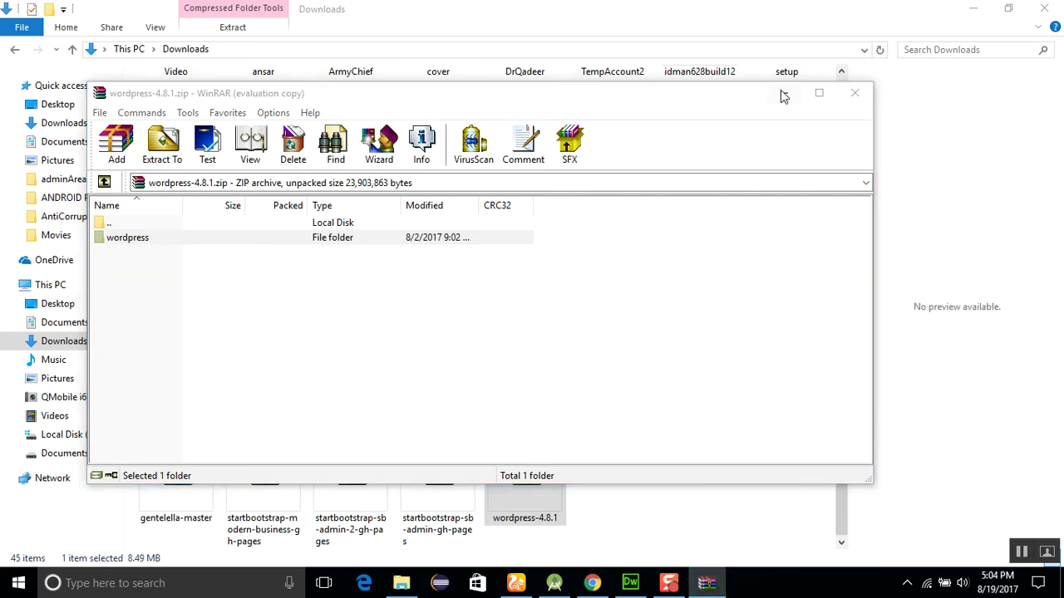
Browse in File Explorer to C:\wamp\www and select the extracted wordpress folder
left_click(781, 94)
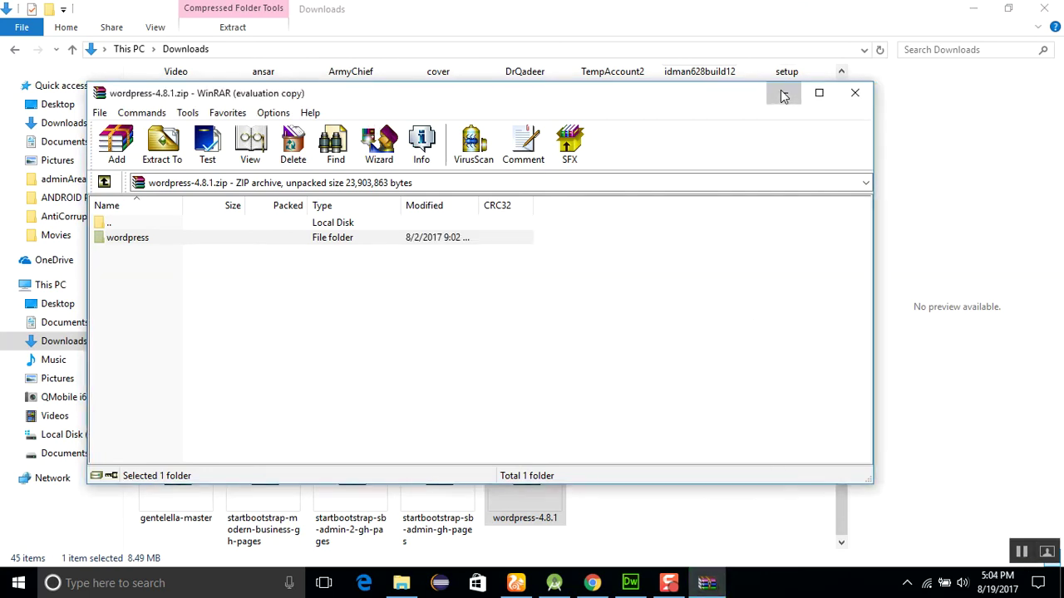
left_click(68, 438)
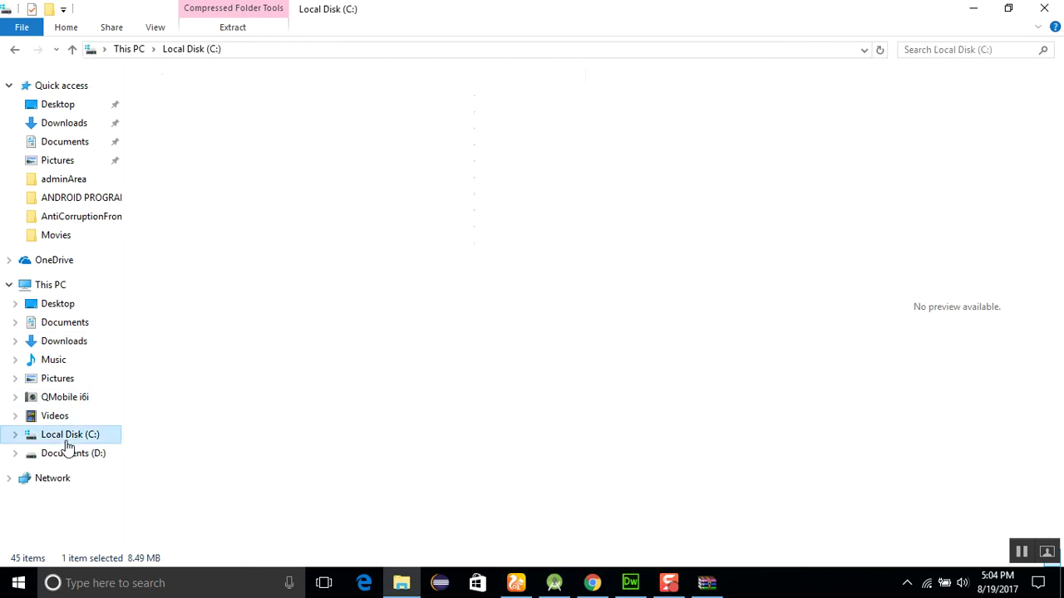
double_click(178, 237)
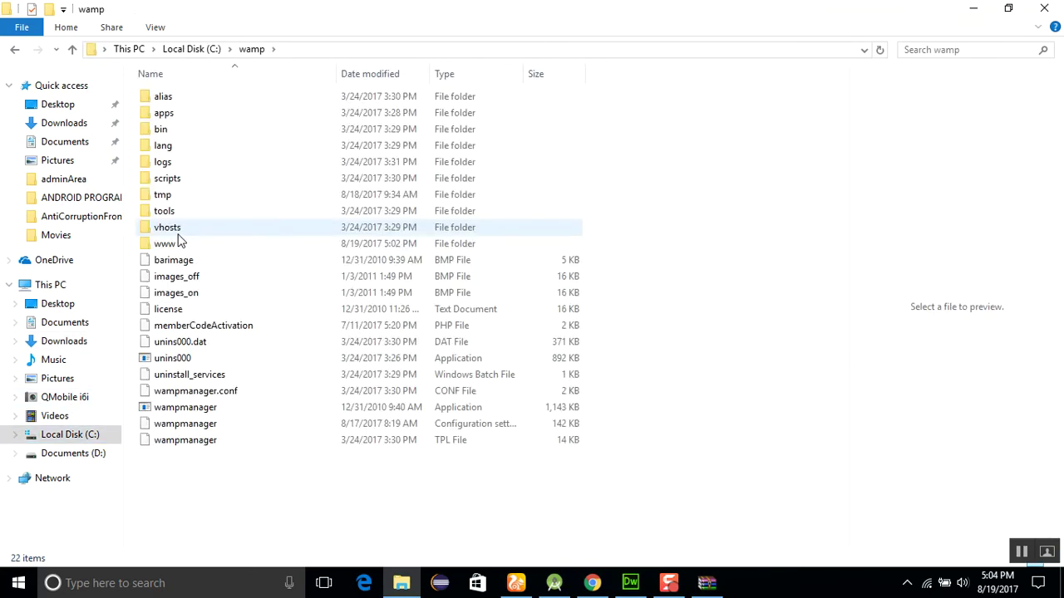
double_click(196, 246)
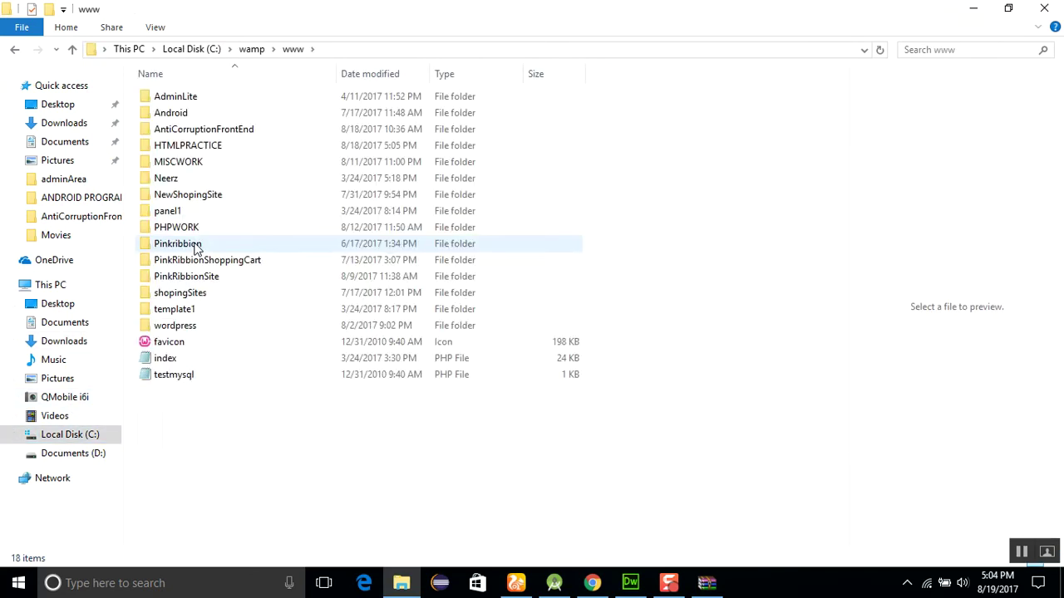
left_click(189, 332)
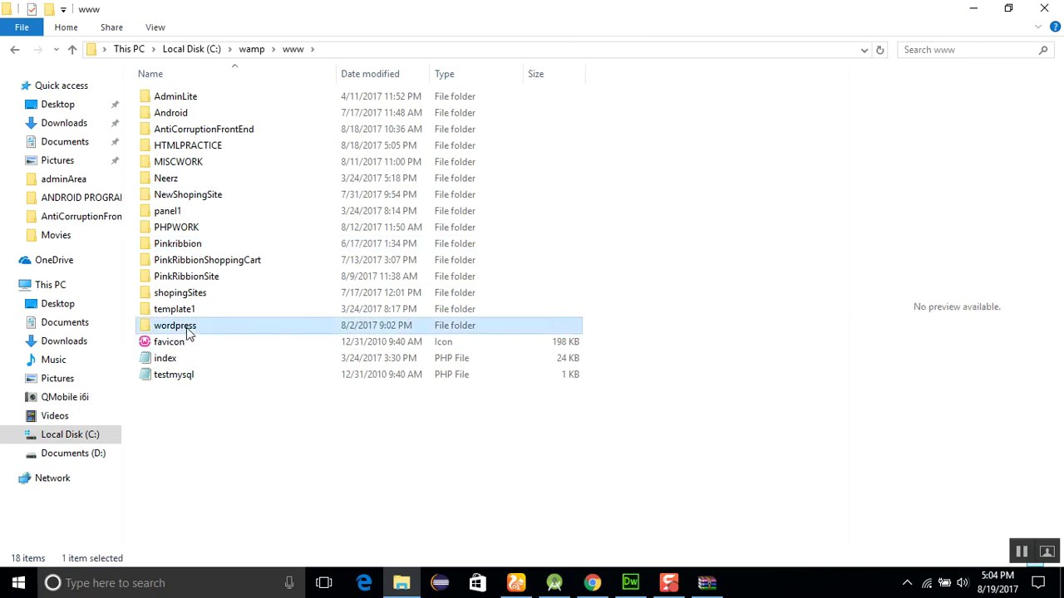
double_click(186, 326)
Rename the wordpress folder to Wushu
right_click(186, 325)
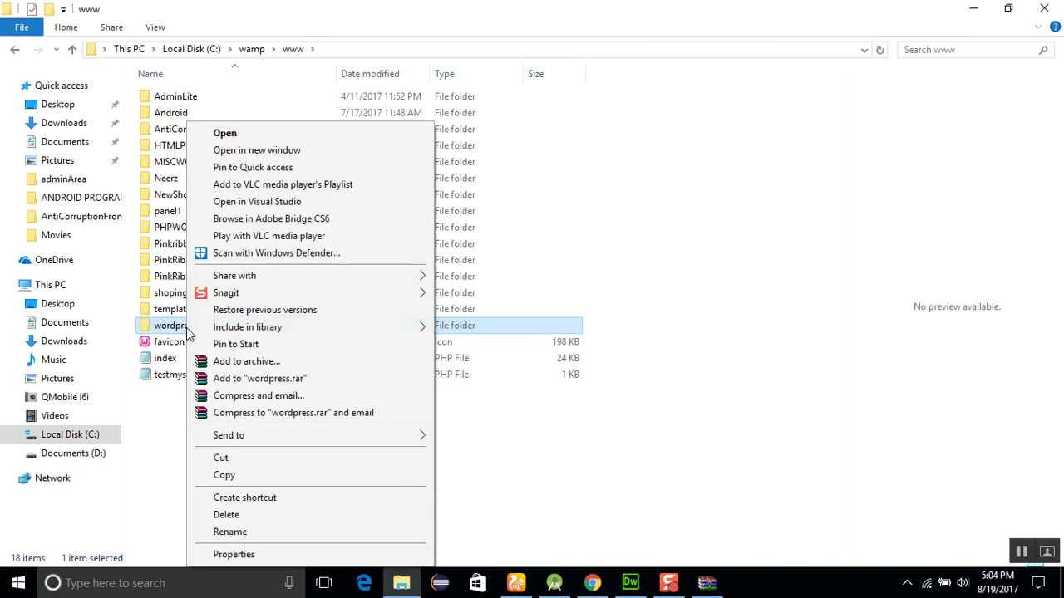
left_click(280, 533)
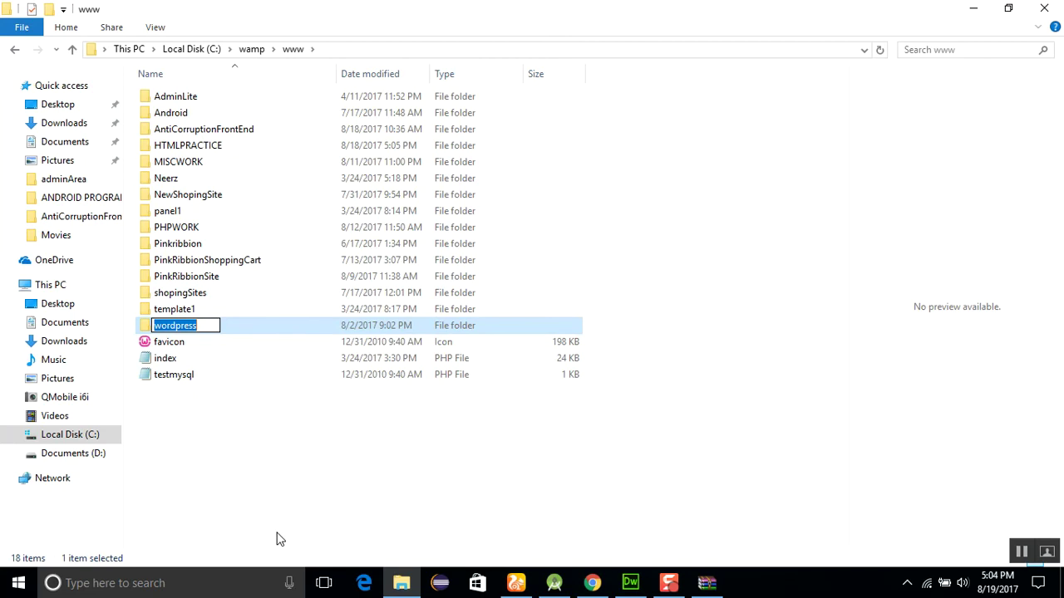
key("BackSpace")
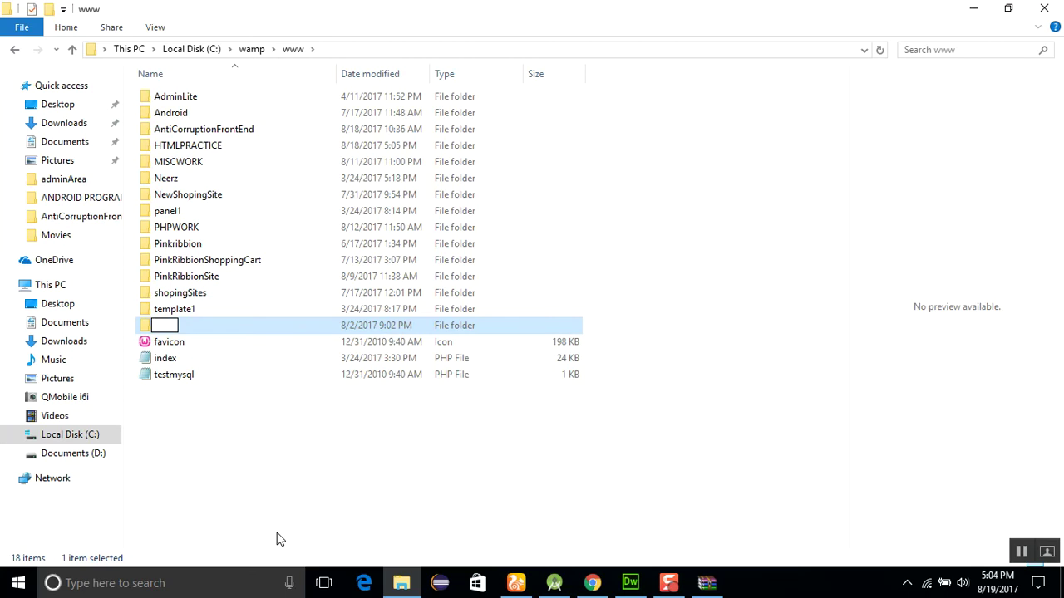
type("Wushu")
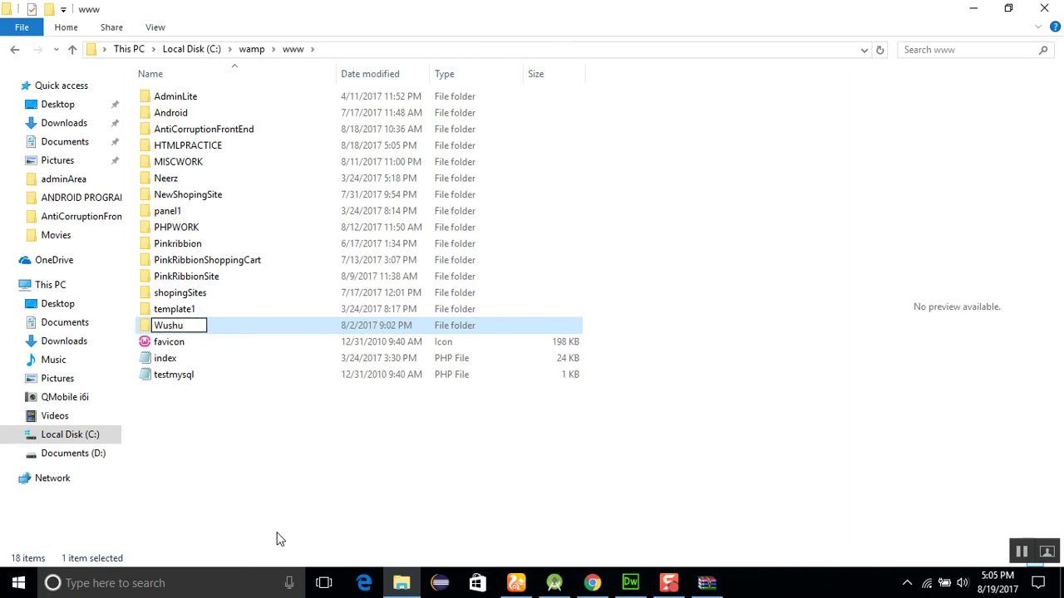
key("Return")
left_click(553, 496)
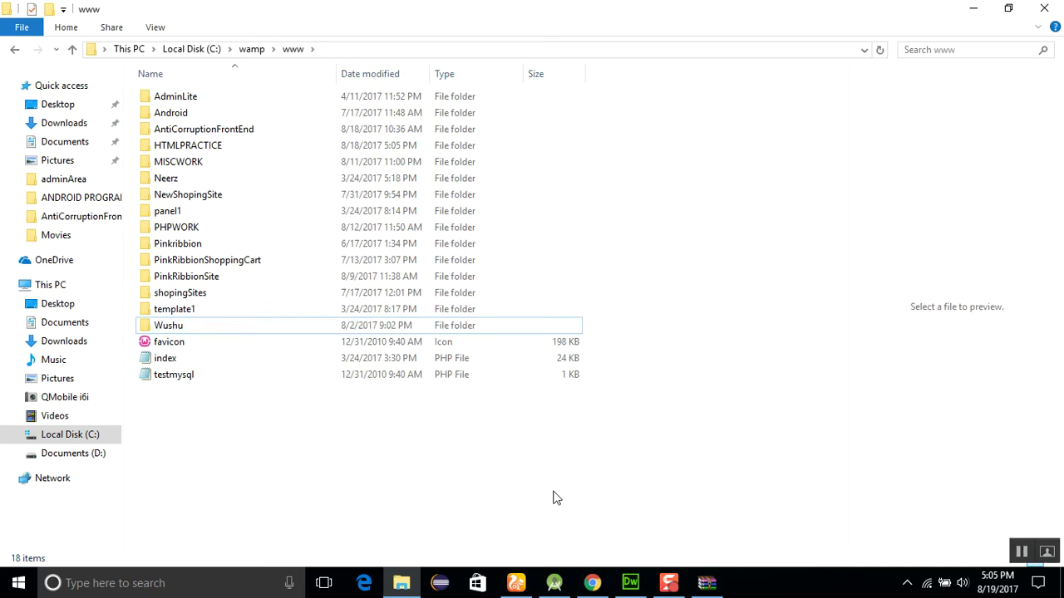
Load localhost in a new Chrome tab
left_click(592, 582)
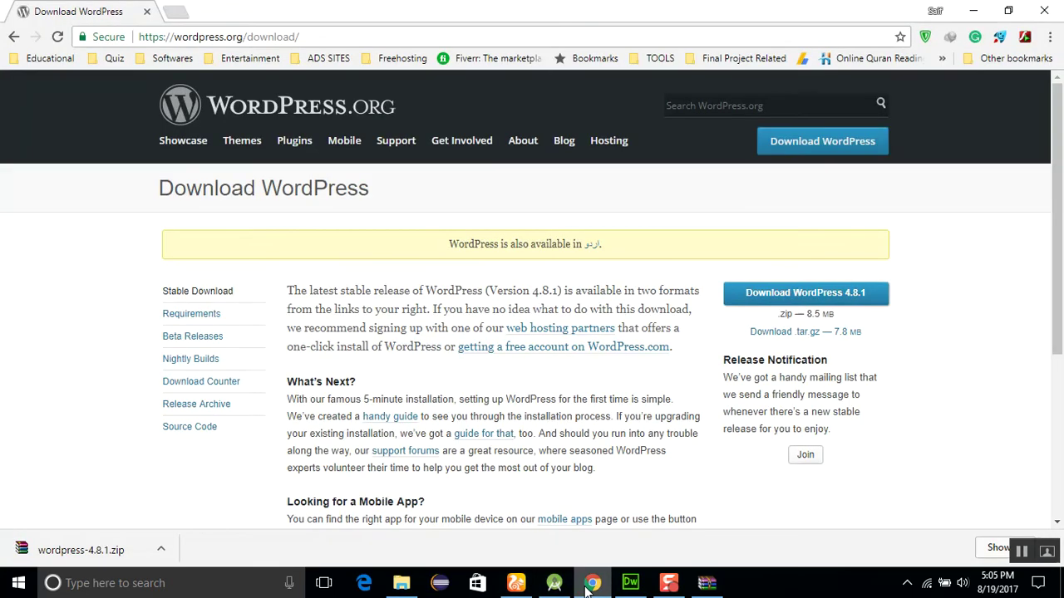
left_click(175, 11)
type("loc")
key("Right")
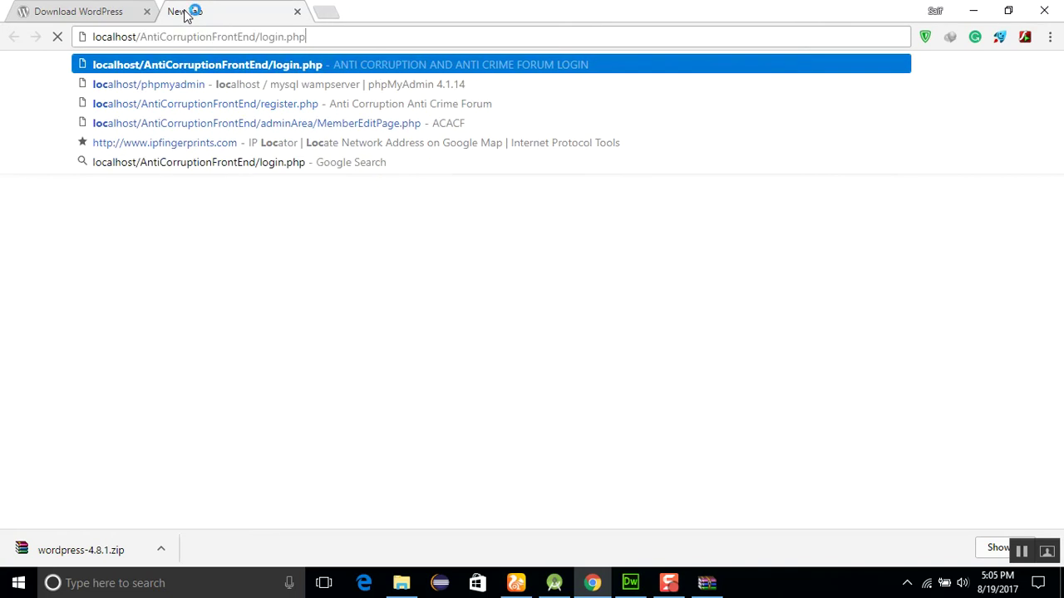
key("BackSpace")
key("BackSpace")
key("BackSpace")
key("BackSpace")
key("BackSpace")
key("BackSpace")
key("BackSpace")
key("BackSpace")
key("BackSpace")
key("BackSpace")
key("BackSpace")
key("BackSpace")
key("BackSpace")
key("BackSpace")
key("BackSpace")
key("BackSpace")
key("BackSpace")
key("BackSpace")
key("BackSpace")
key("BackSpace")
key("BackSpace")
key("BackSpace")
key("BackSpace")
key("BackSpace")
key("BackSpace")
key("BackSpace")
key("BackSpace")
key("BackSpace")
key("BackSpace")
key("BackSpace")
key("BackSpace")
key("BackSpace")
key("BackSpace")
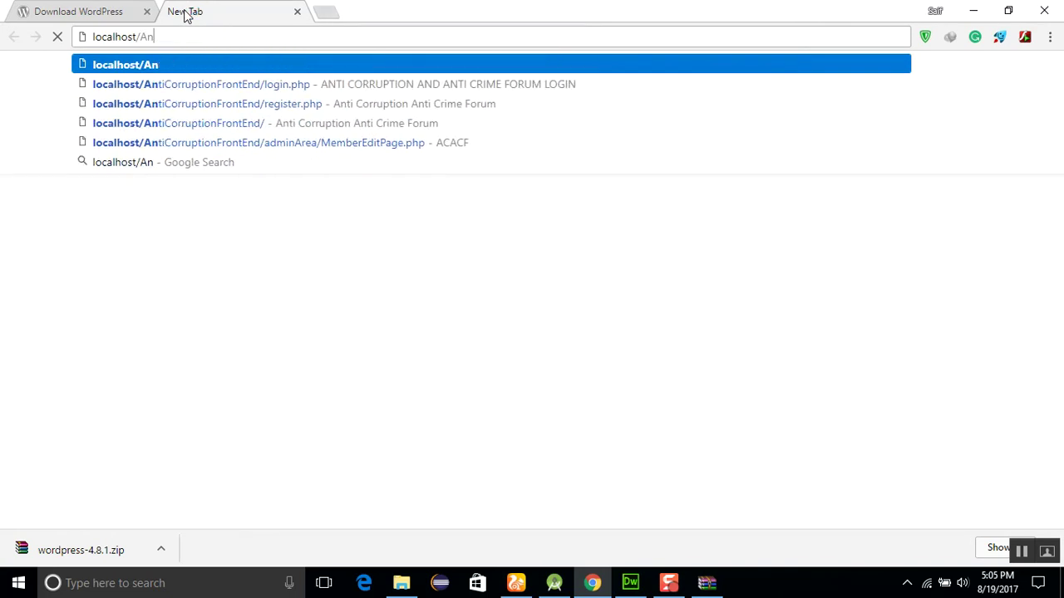
key("Return")
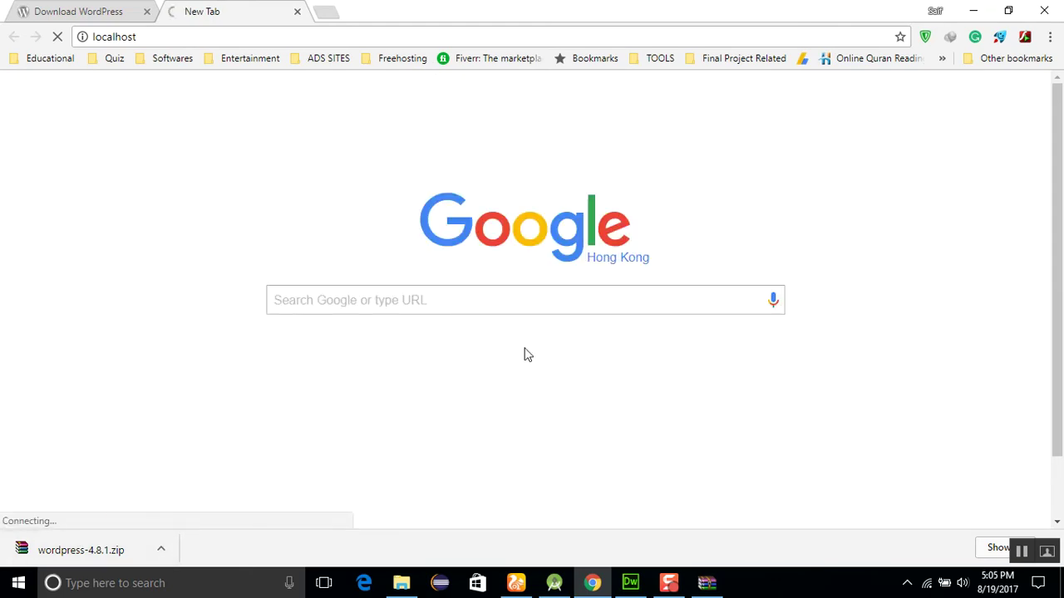
Start WampServer64 and reload localhost to see Wushu under Your Projects
left_click(907, 583)
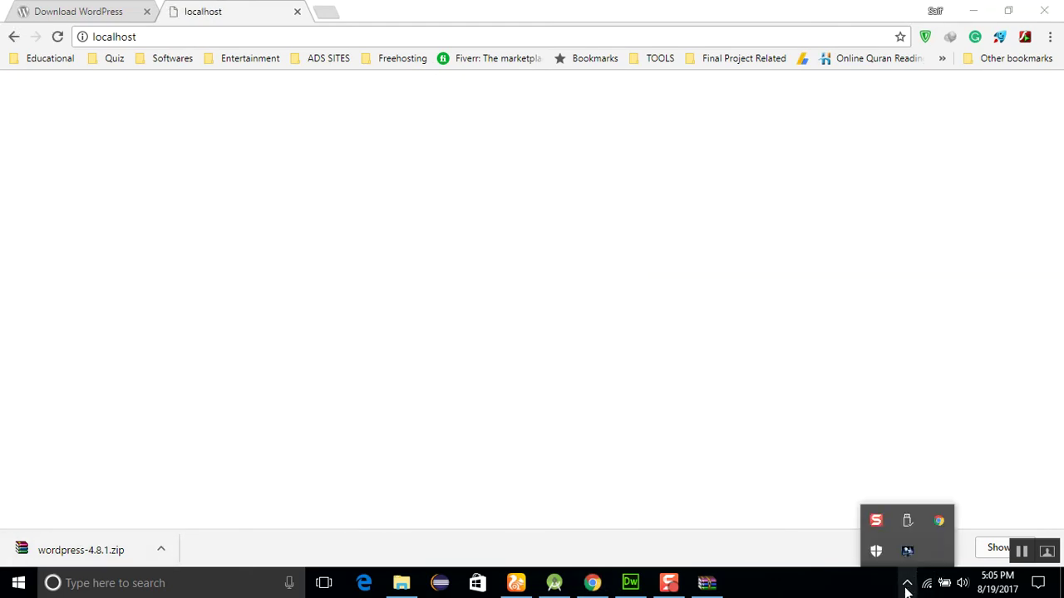
left_click(89, 592)
type("wamp")
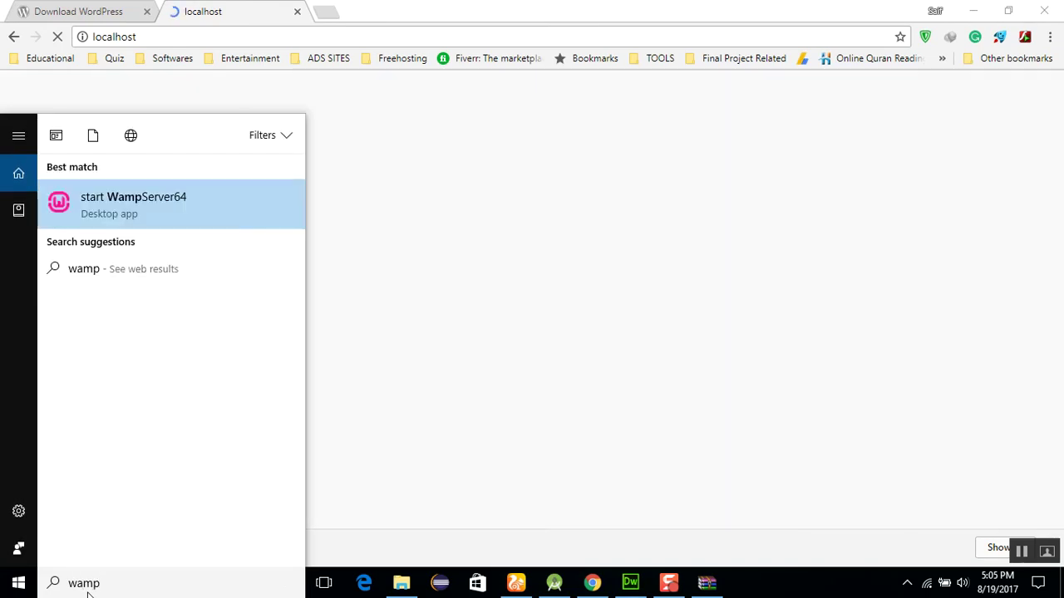
left_click(108, 200)
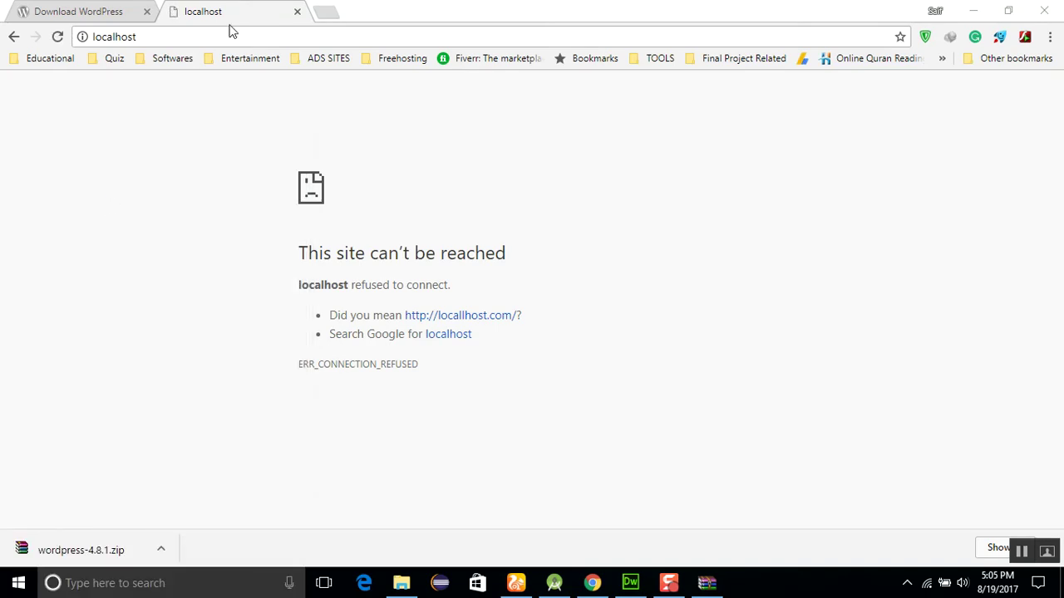
key("F5")
left_click(236, 36)
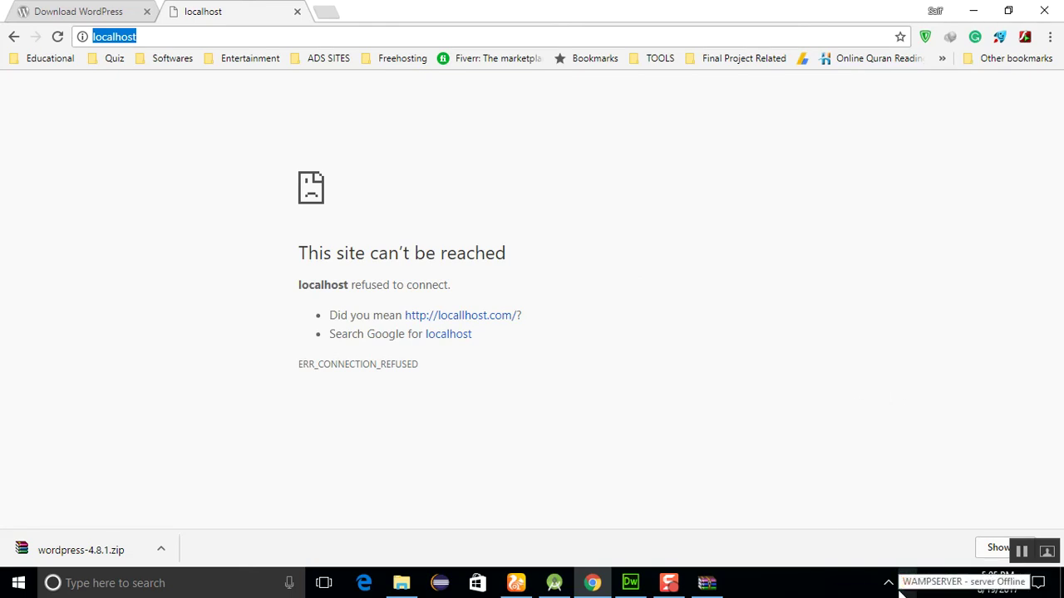
left_click(1021, 553)
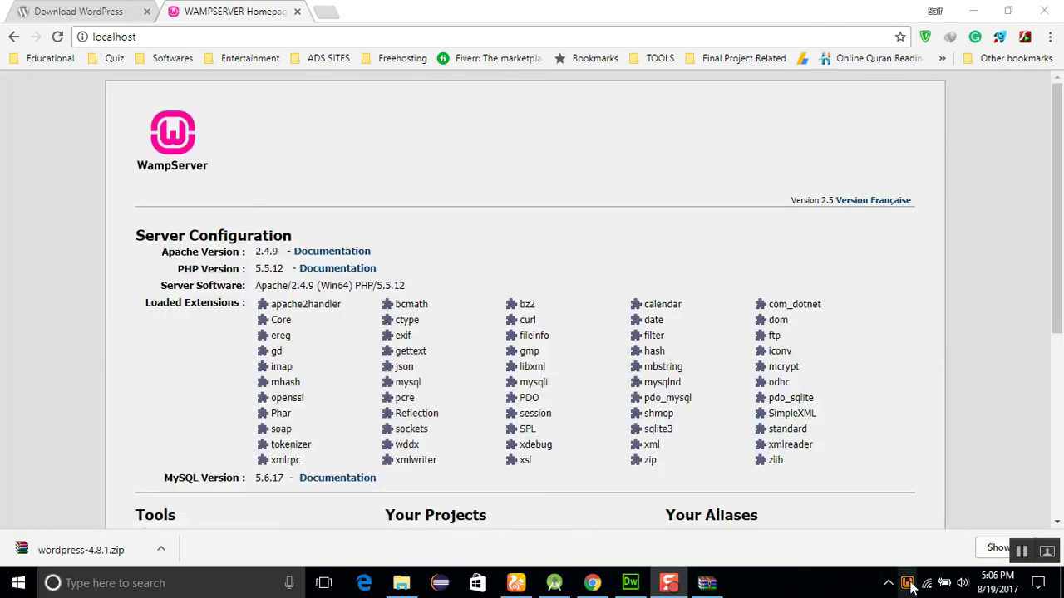
left_click(941, 467)
scroll(940, 467, "down", 3)
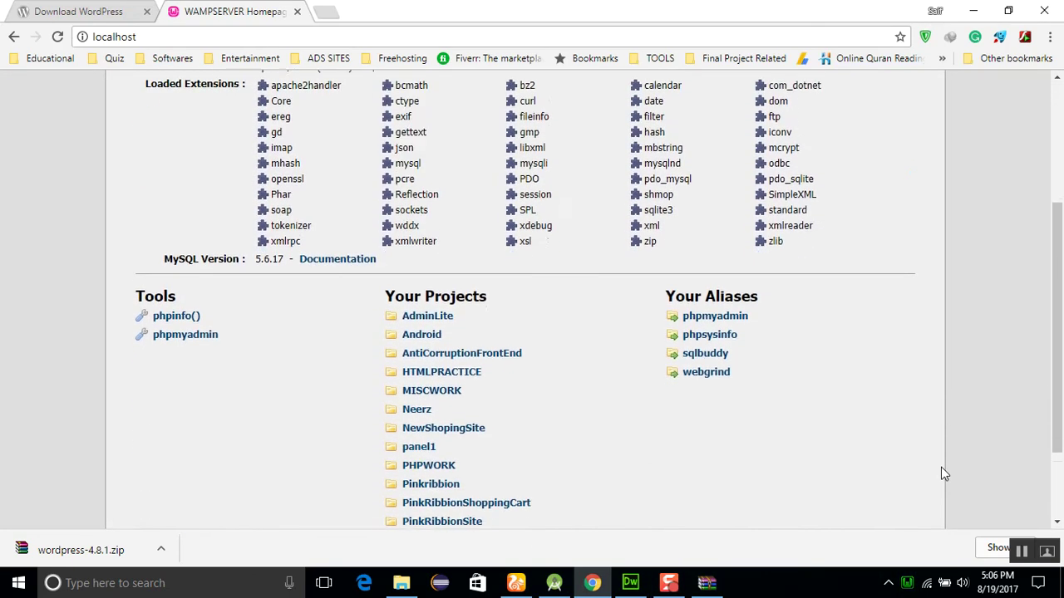
scroll(941, 467, "down", 2)
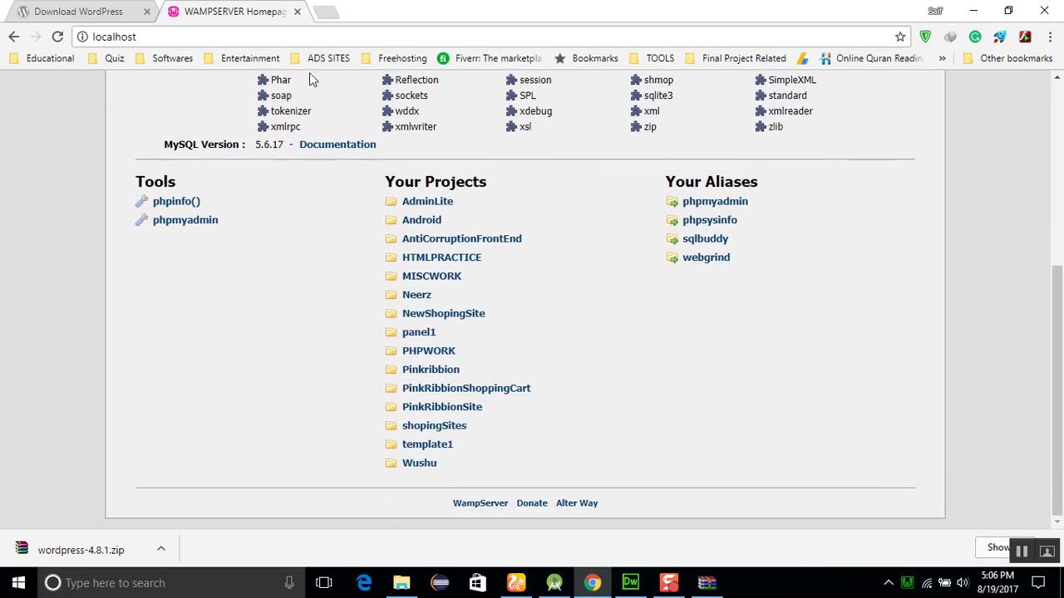
left_click(242, 40)
Open localhost/Wushu and continue WordPress setup in English (United States)
left_click(243, 40)
type("/")
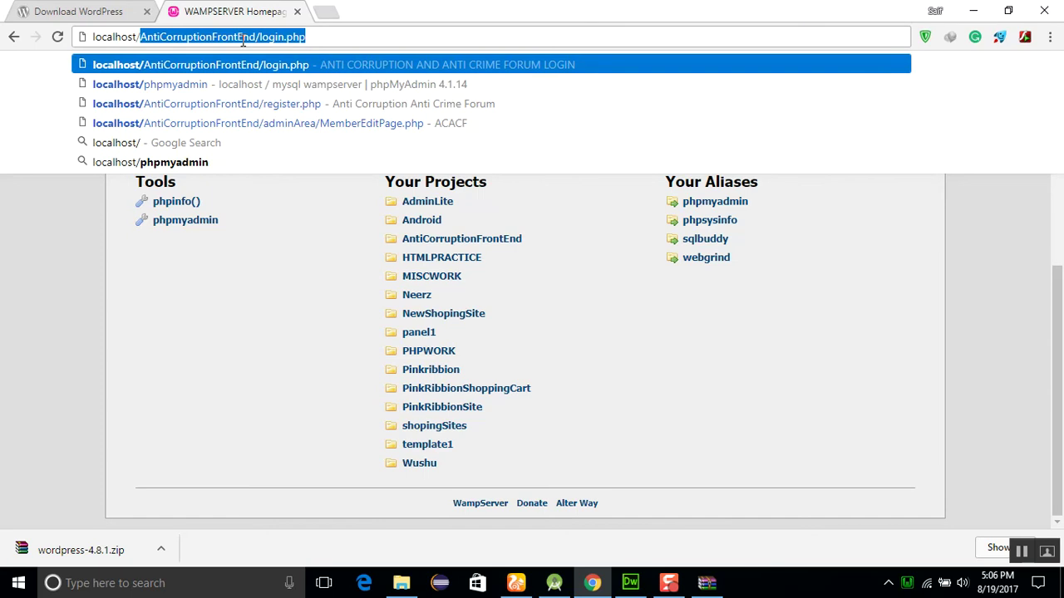
type("Wushu")
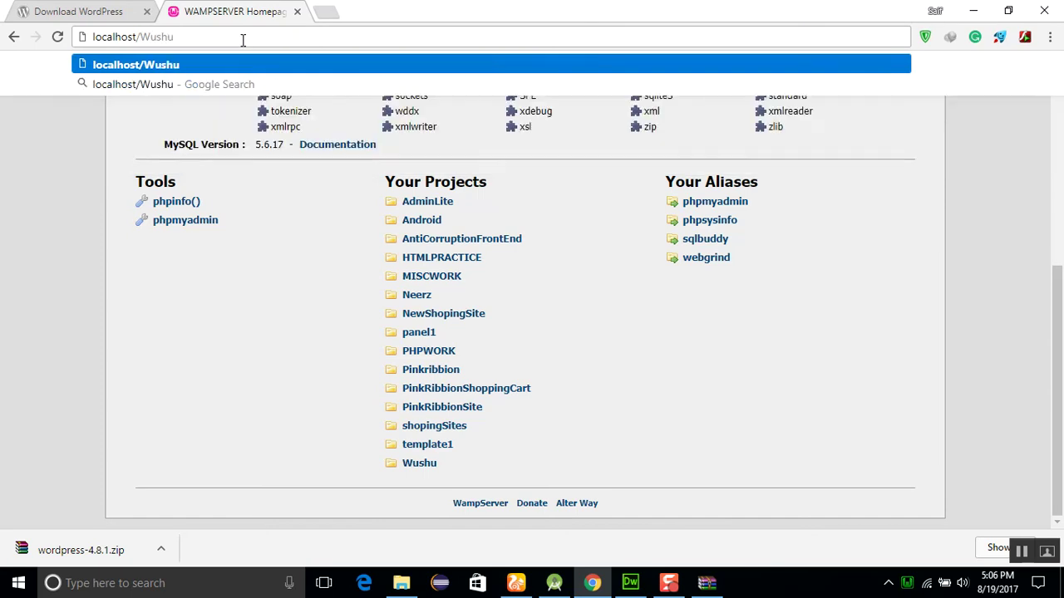
key("Return")
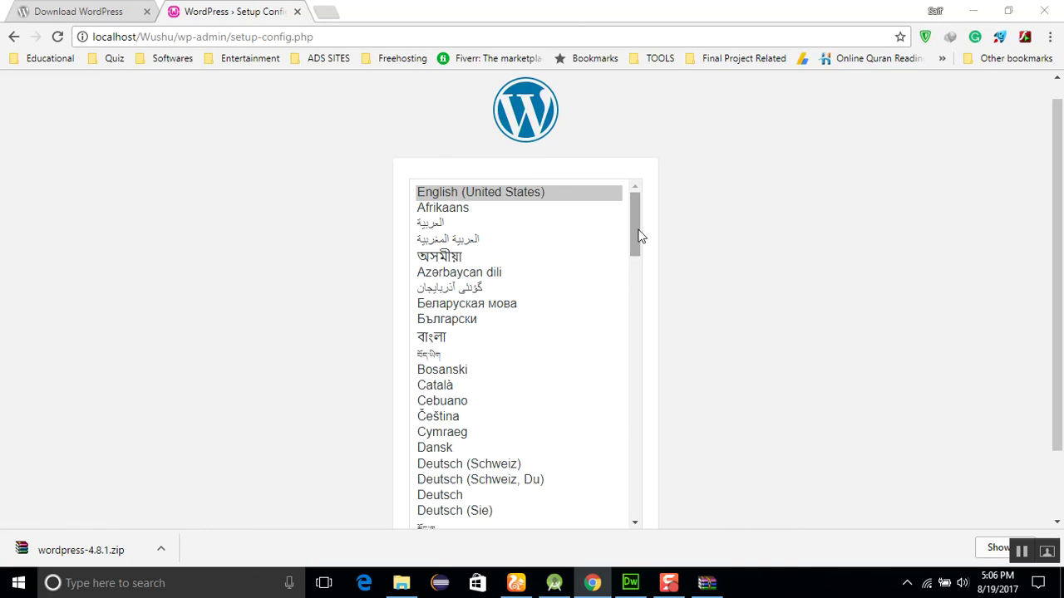
left_click_drag(638, 237, 636, 486)
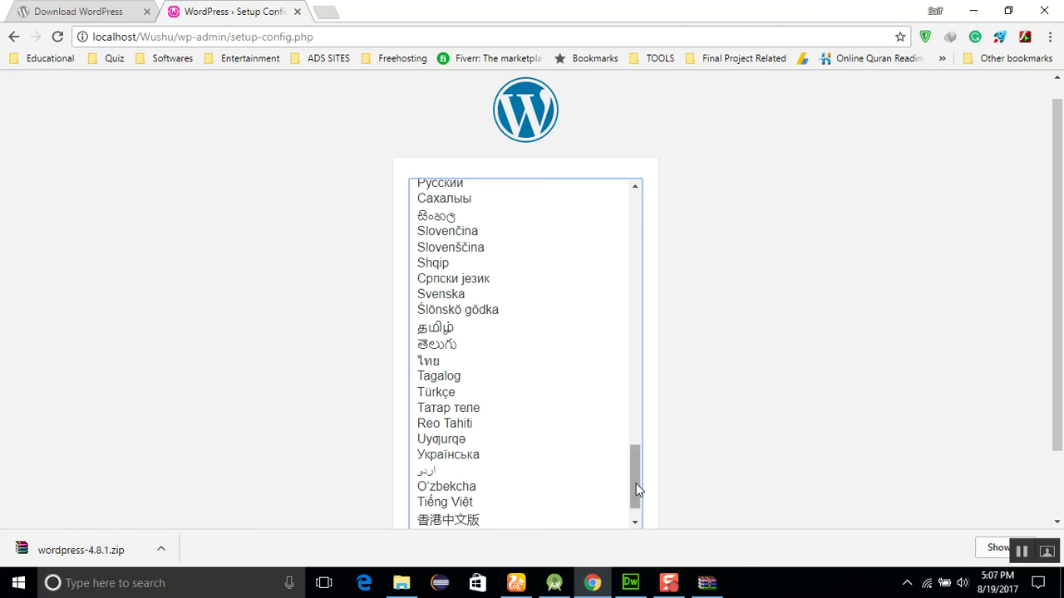
left_click_drag(635, 490, 655, 211)
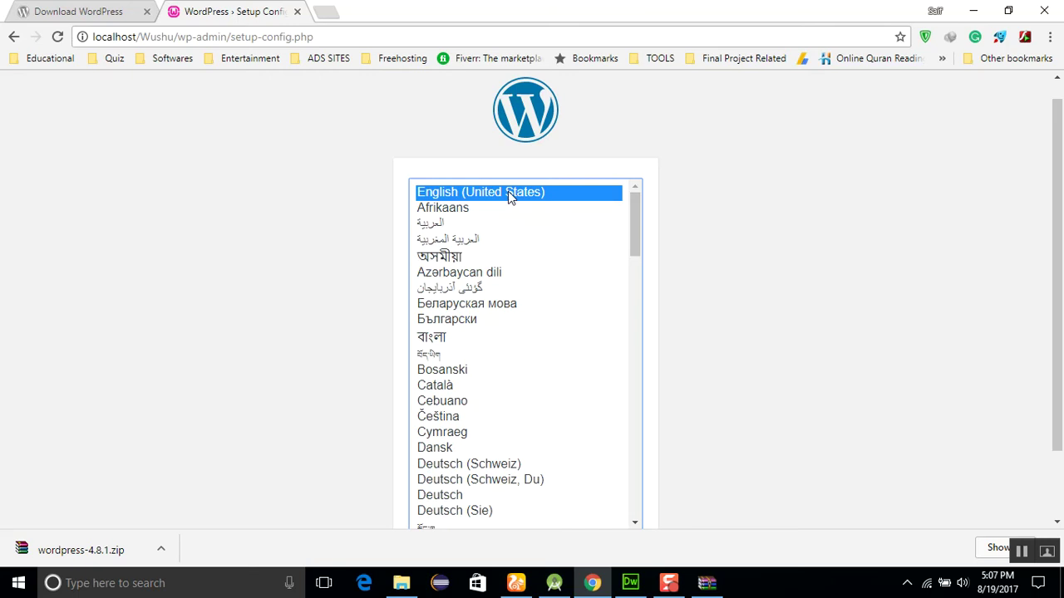
scroll(1054, 467, "down", 1)
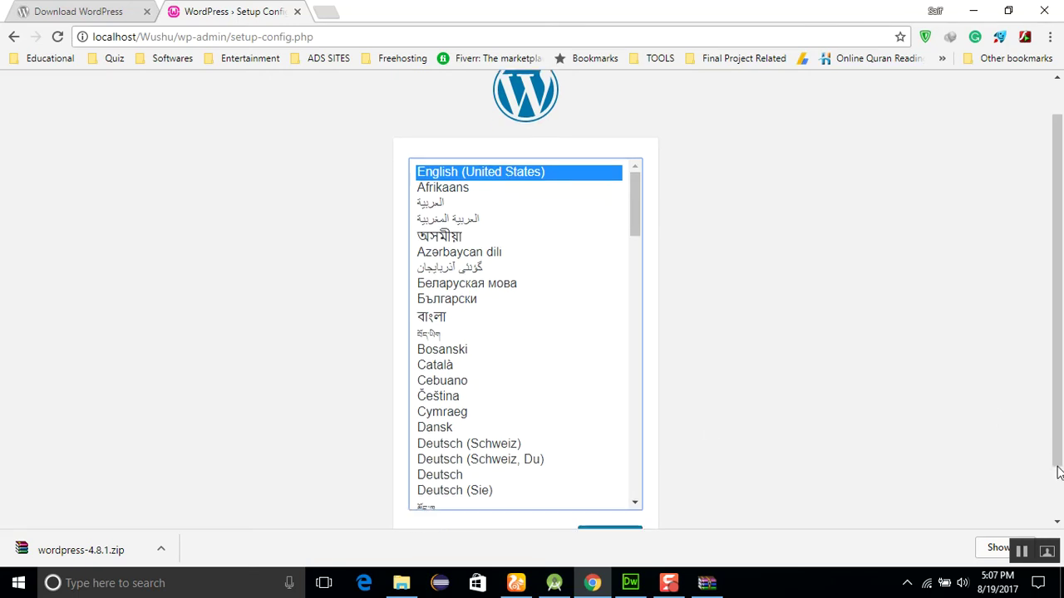
left_click(609, 477)
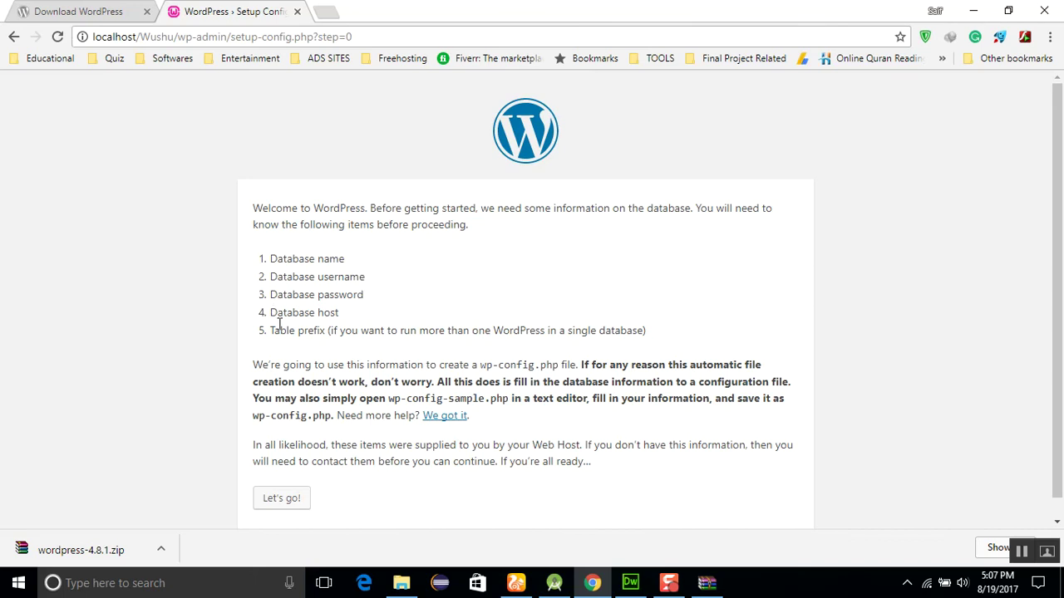
Open localhost/phpmyadmin in a new tab
left_click(326, 11)
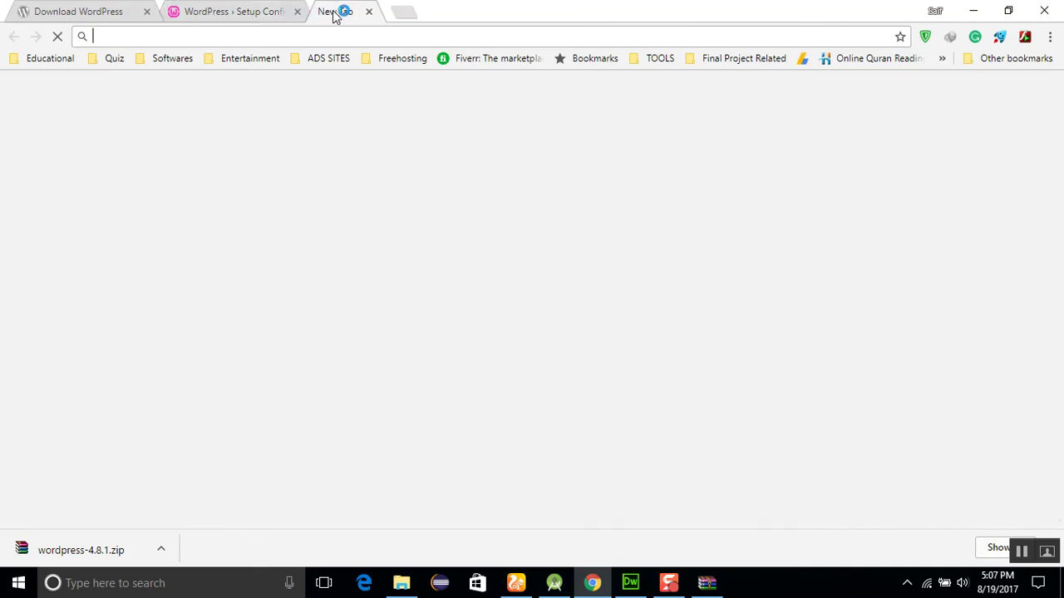
type("loca")
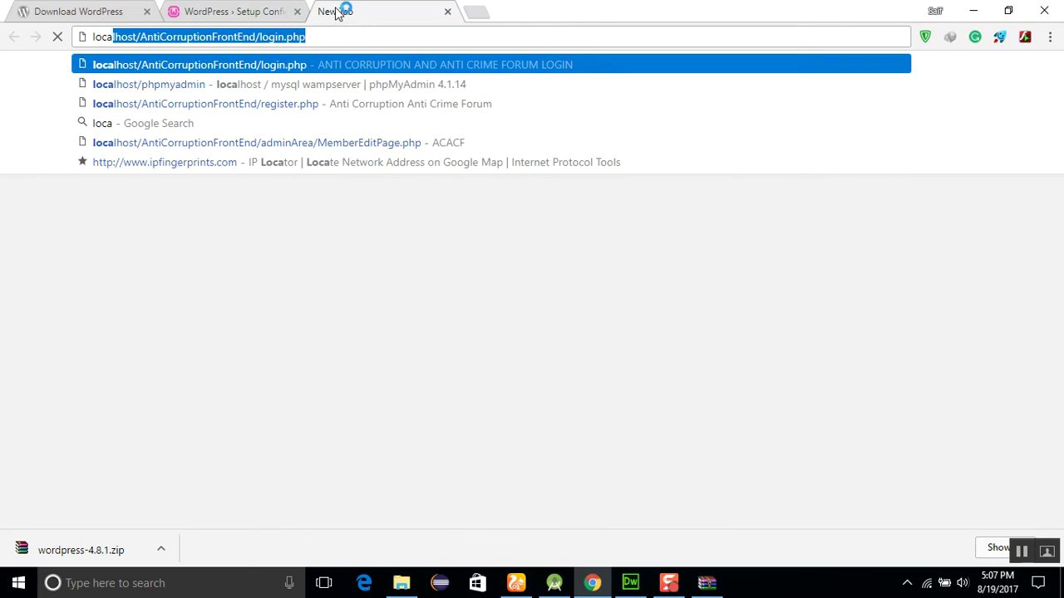
key("End")
key("BackSpace")
key("BackSpace")
key("BackSpace")
key("BackSpace")
key("BackSpace")
key("BackSpace")
key("BackSpace")
key("BackSpace")
key("BackSpace")
key("BackSpace")
key("BackSpace")
key("BackSpace")
key("BackSpace")
key("BackSpace")
key("BackSpace")
key("BackSpace")
key("BackSpace")
key("BackSpace")
key("BackSpace")
key("BackSpace")
key("BackSpace")
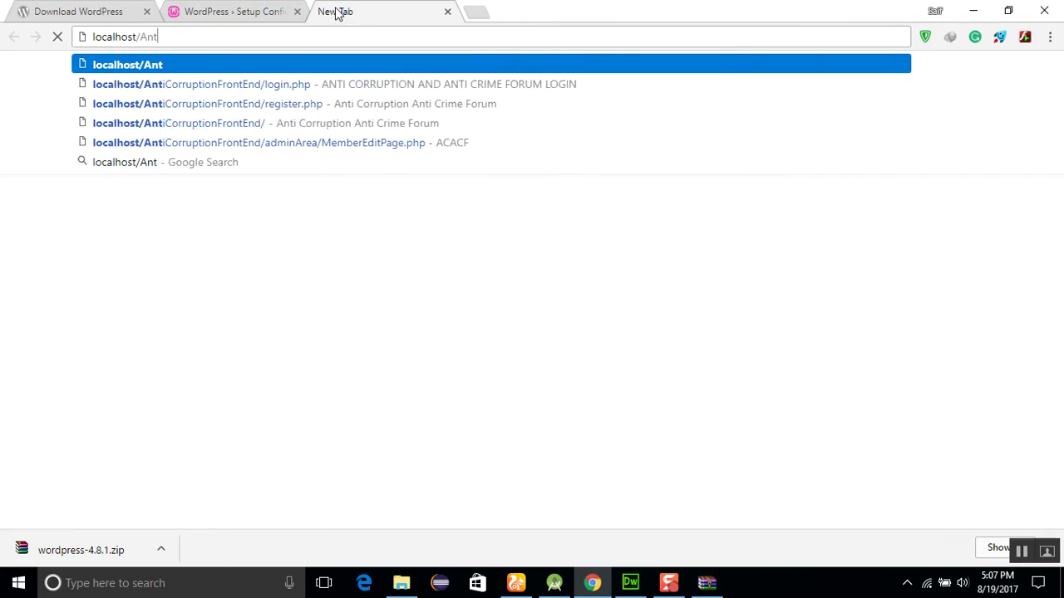
type("ph")
key("Return")
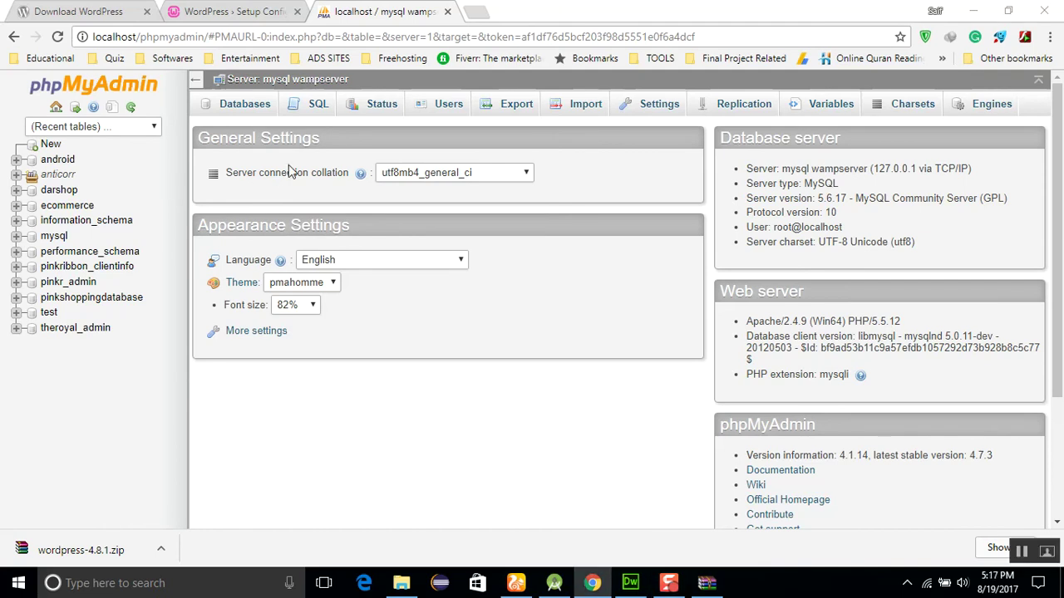
Create a new database named Whosu from the Databases tab
left_click(245, 108)
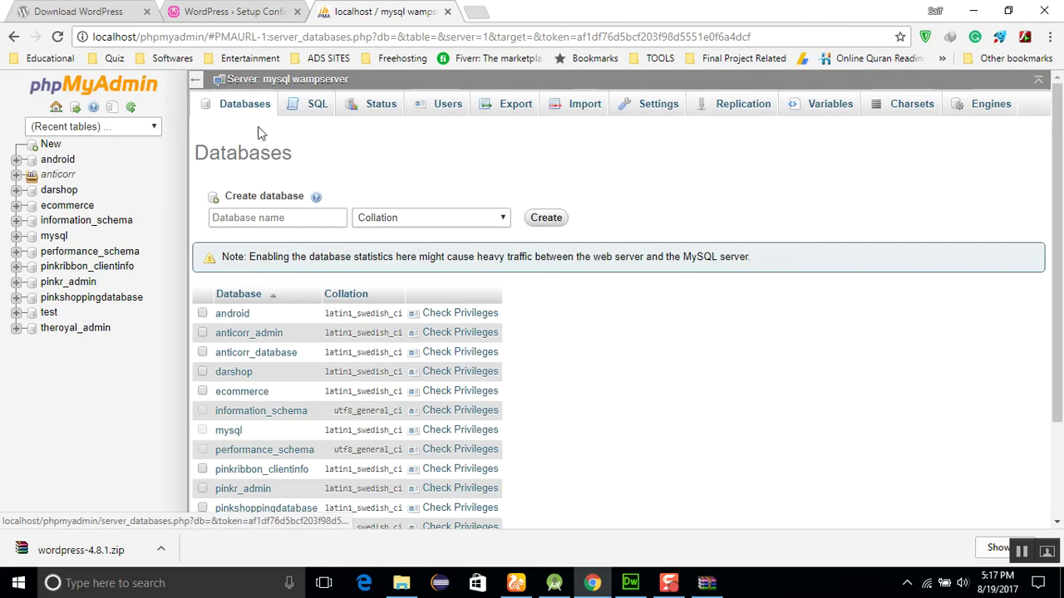
left_click(283, 214)
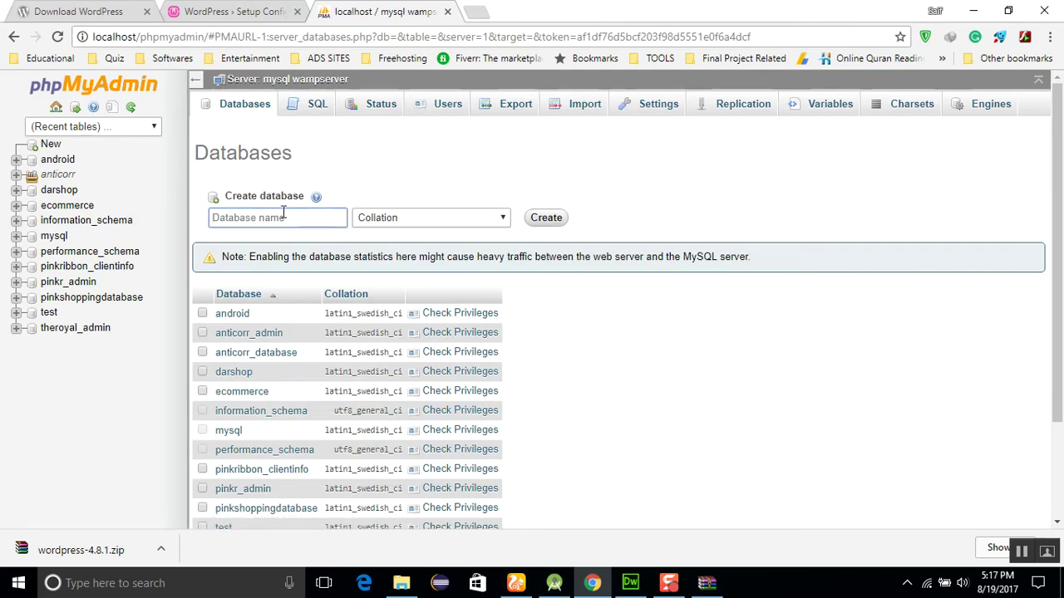
type("Whosu")
left_click(554, 219)
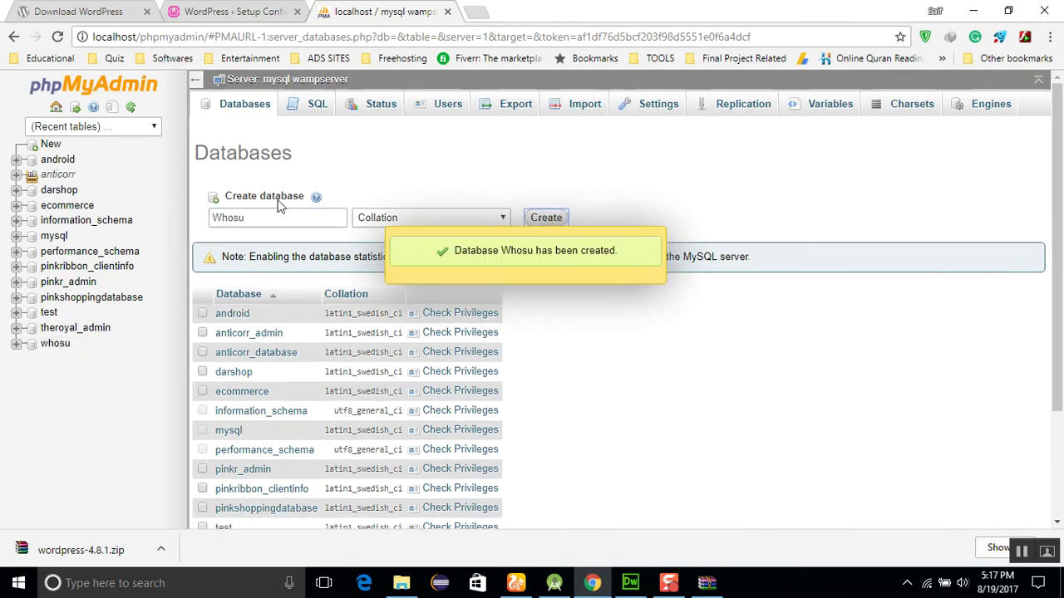
Add a new MySQL user with a user name, Local host and a password
left_click(449, 109)
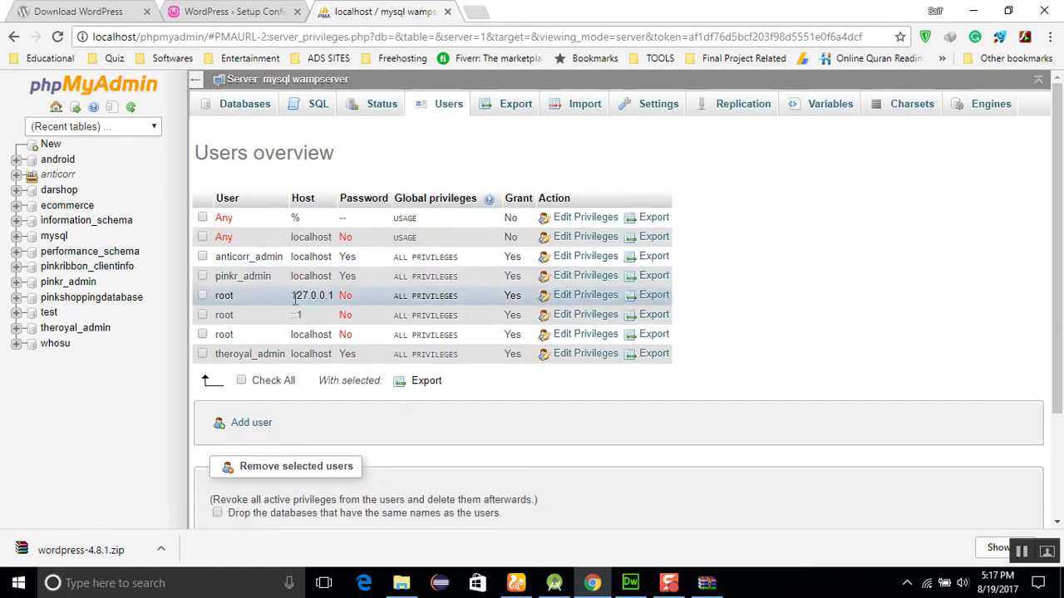
left_click(252, 426)
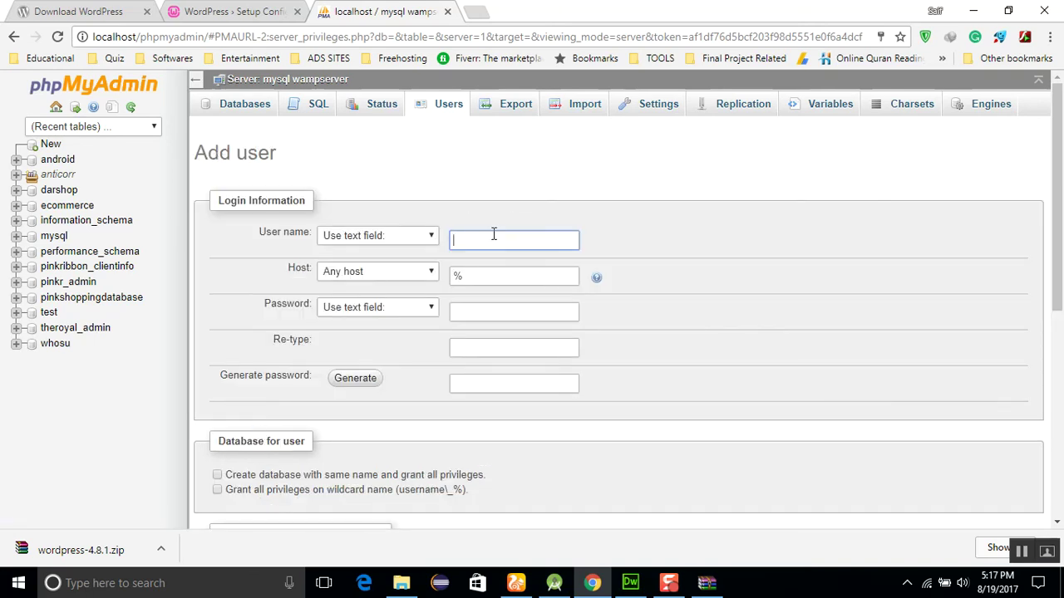
type("saifullah")
key("Tab")
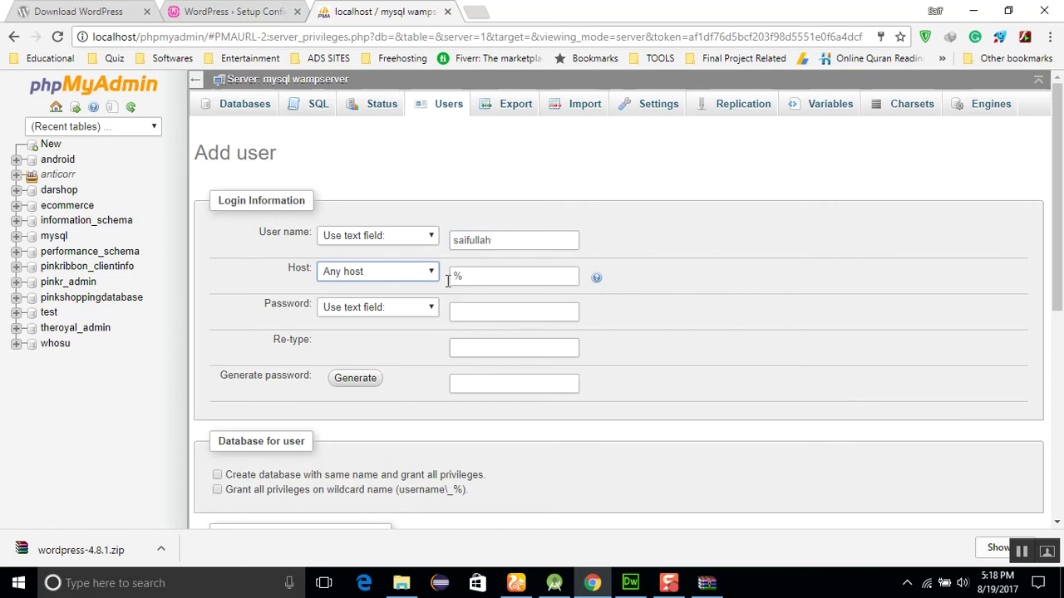
left_click(420, 274)
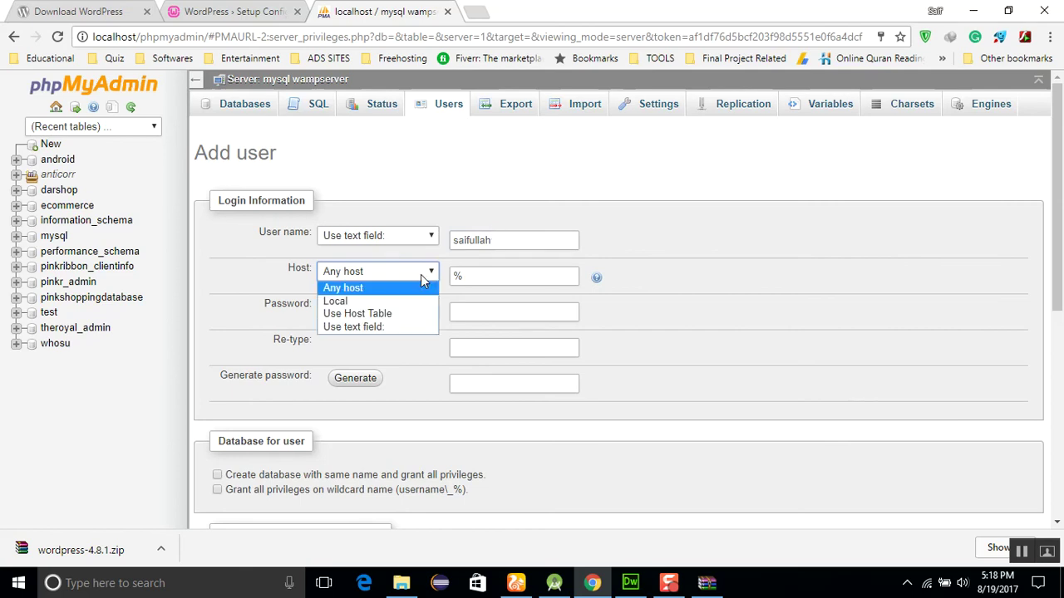
left_click(370, 301)
left_click(493, 313)
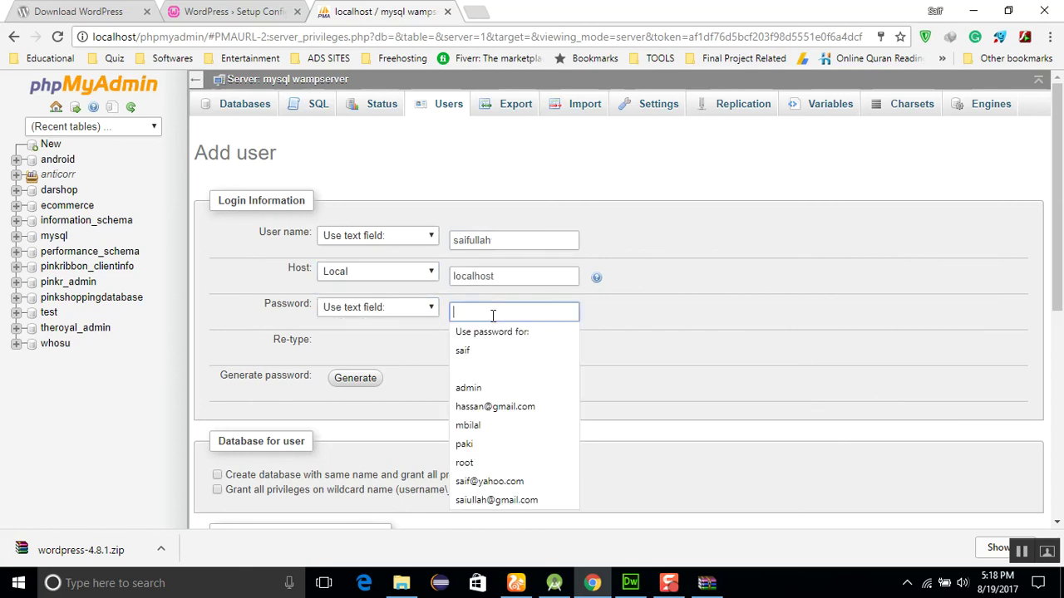
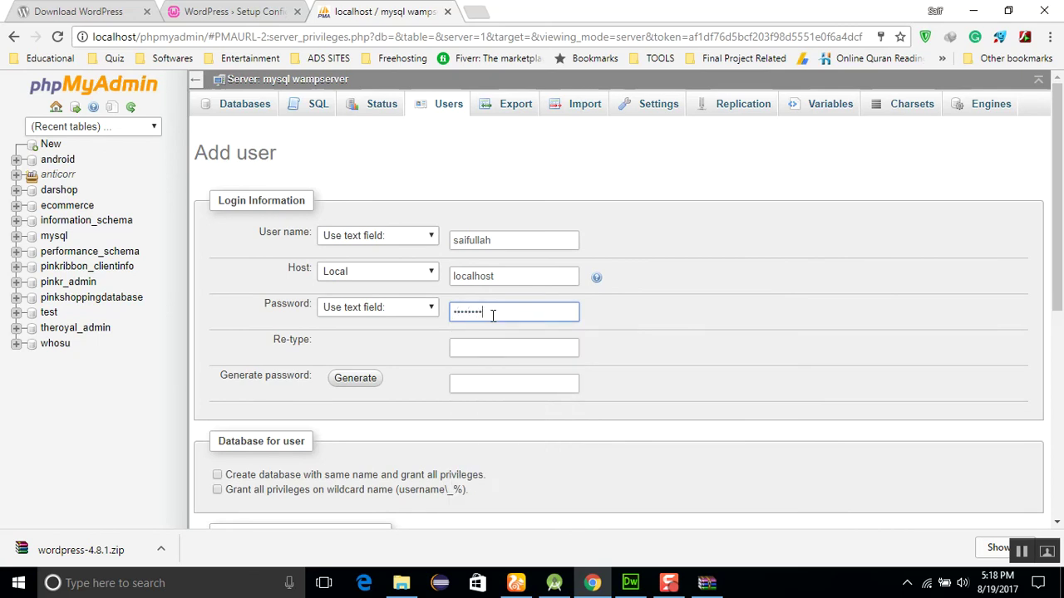
key("Tab")
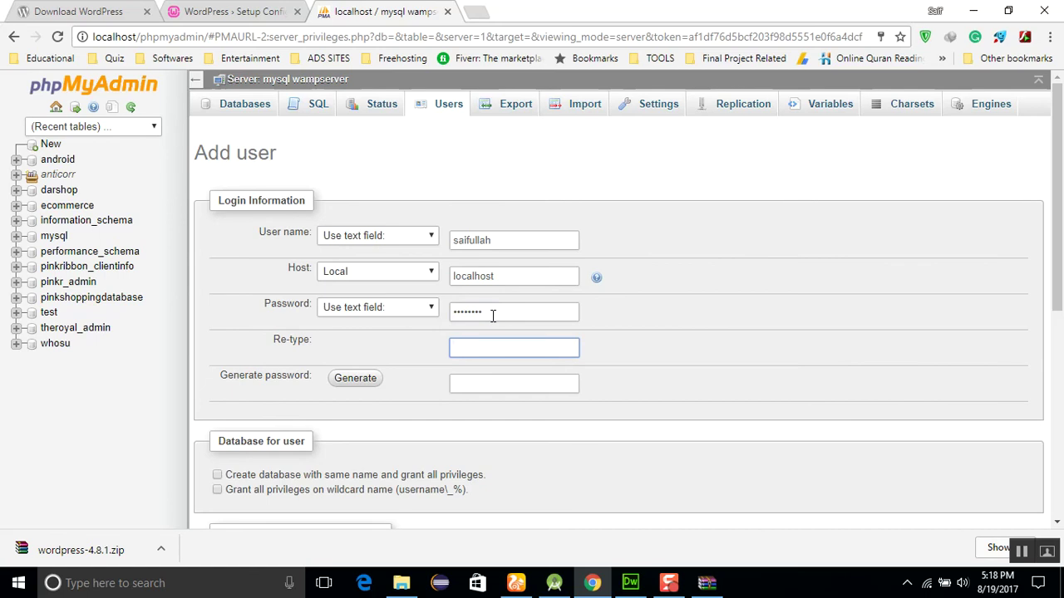
key("Tab")
key("Tab")
key("Tab")
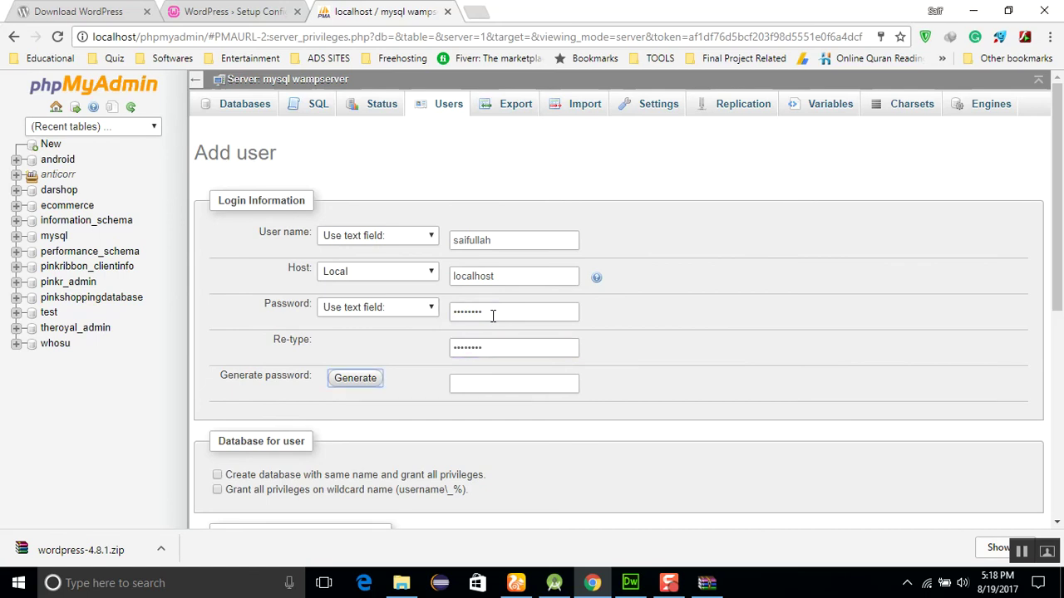
key("Tab")
key("Tab")
key("Tab")
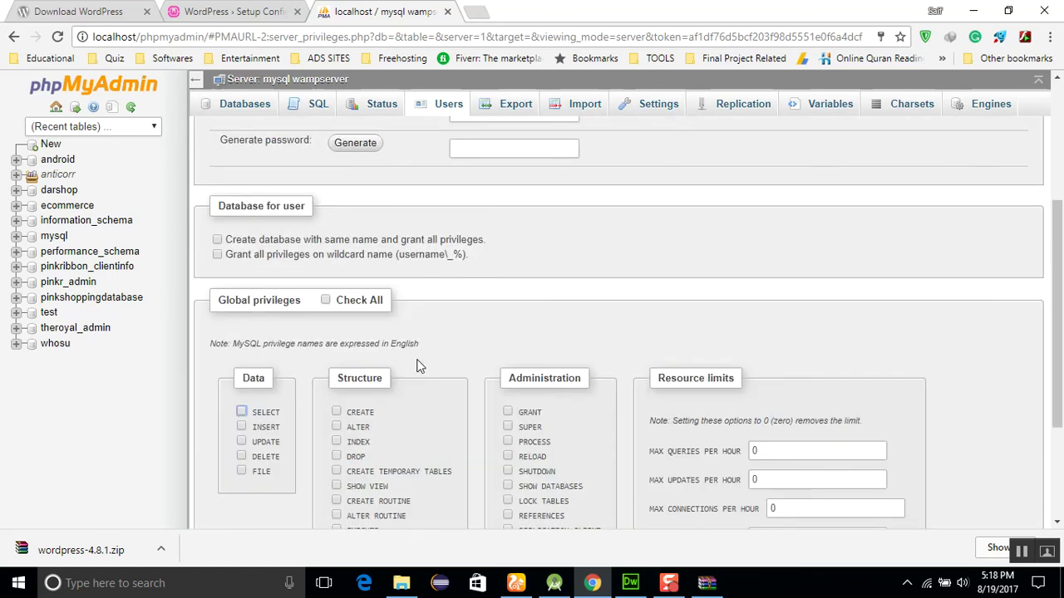
Give the user a same-named database and all global privileges, then create it
scroll(418, 366, "up", 3)
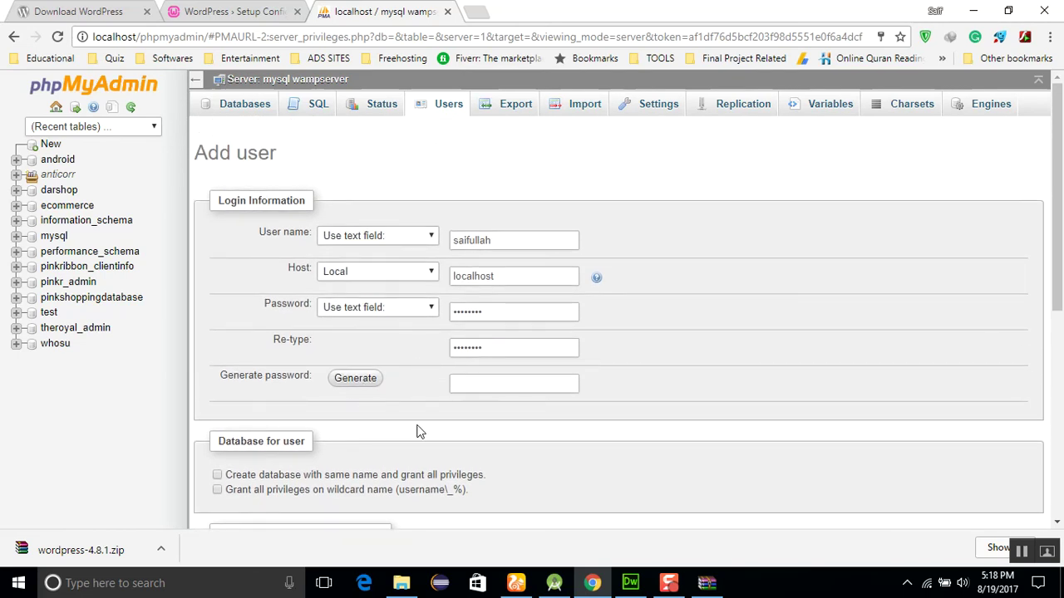
scroll(418, 431, "down", 3)
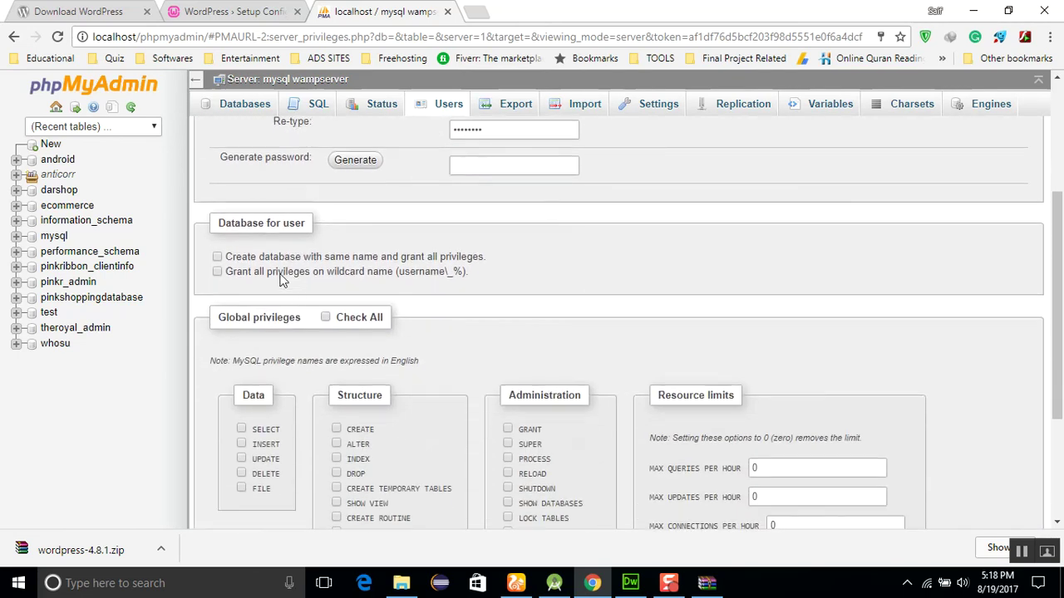
left_click(217, 256)
left_click(217, 272)
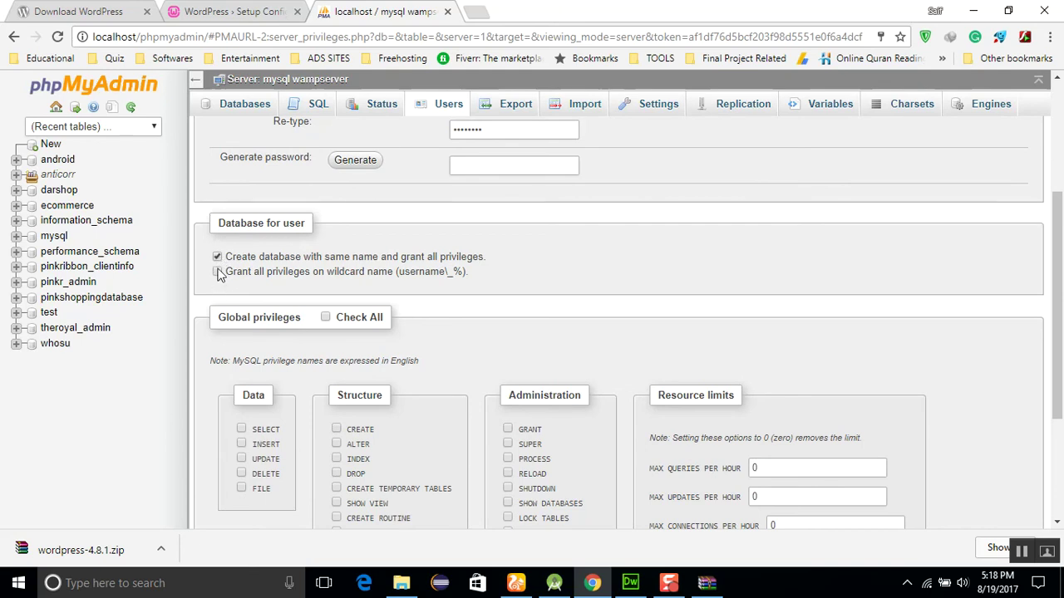
left_click(325, 317)
scroll(1061, 438, "down", 3)
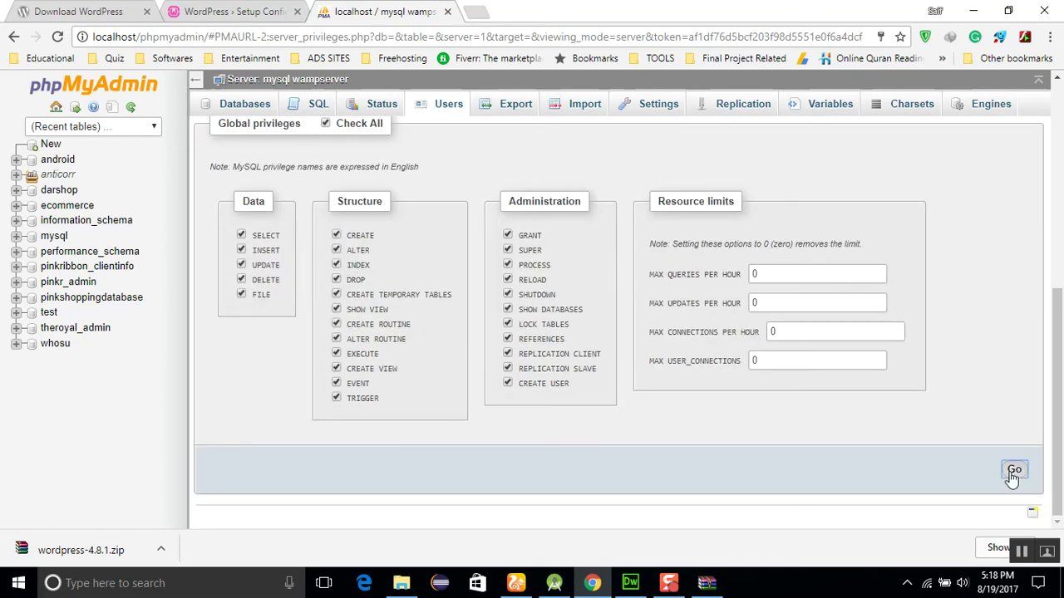
left_click(1013, 472)
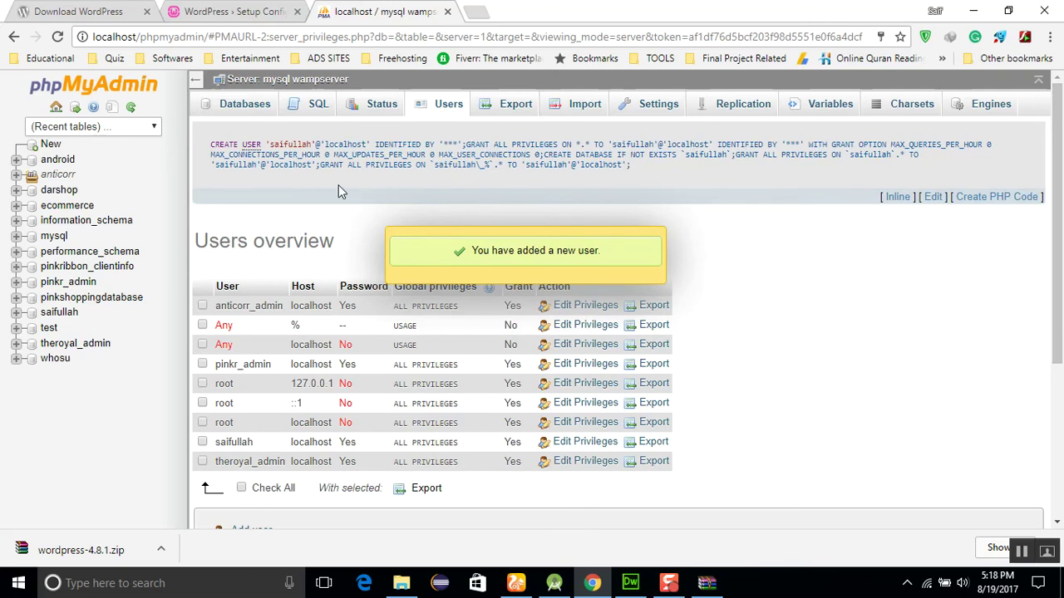
Start the database form and set the Database Name to whosu
left_click(250, 11)
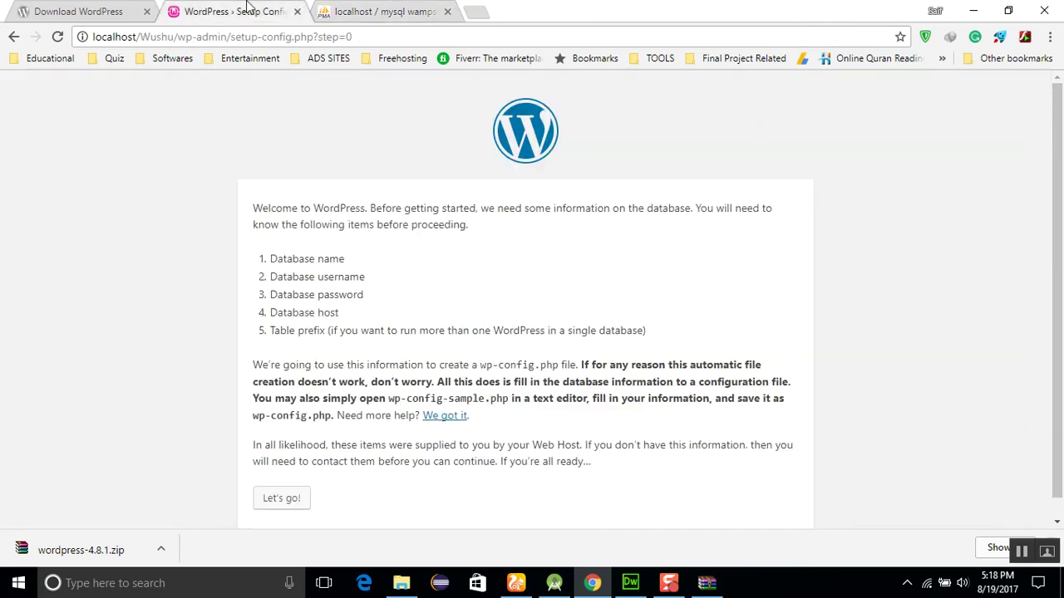
left_click(279, 507)
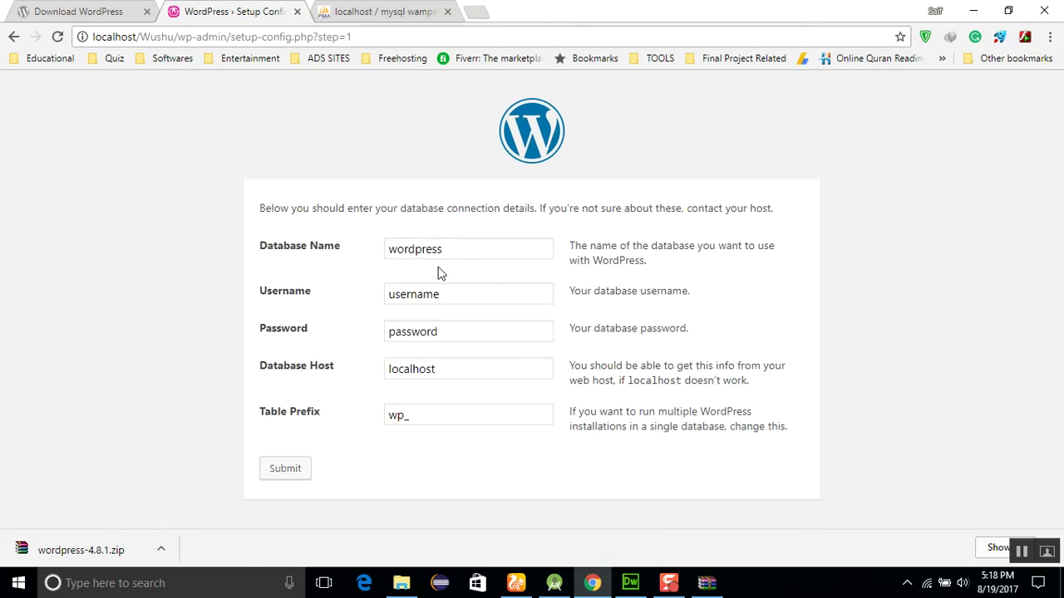
left_click_drag(449, 248, 280, 258)
key("BackSpace")
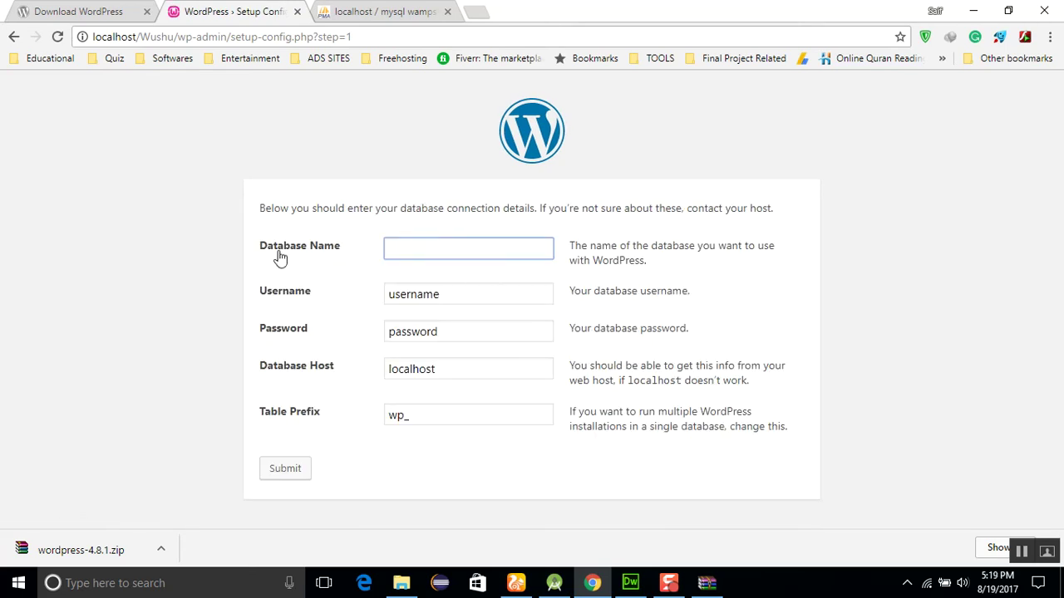
left_click(383, 12)
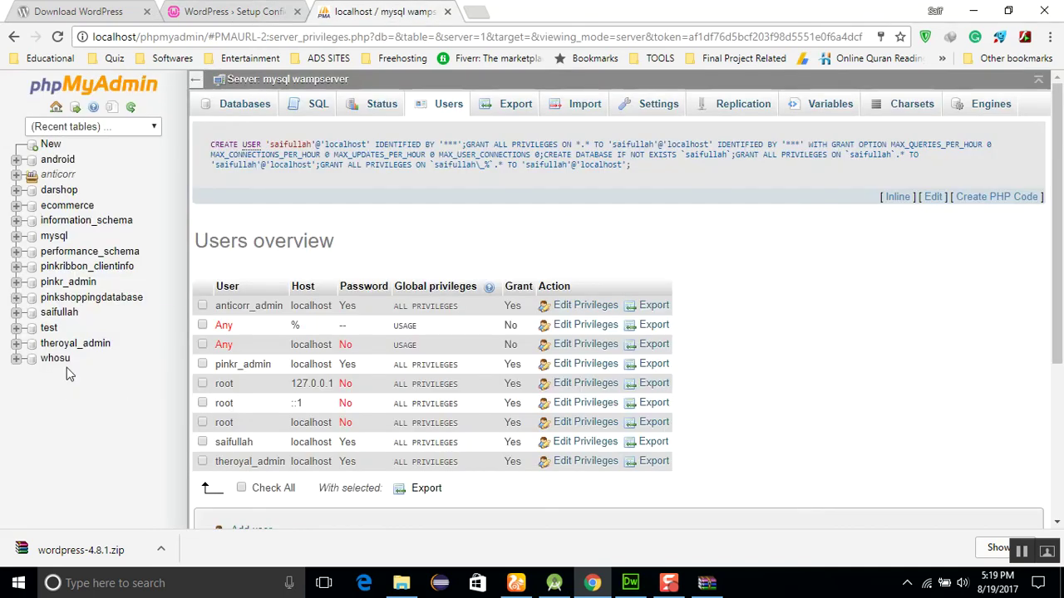
left_click(264, 14)
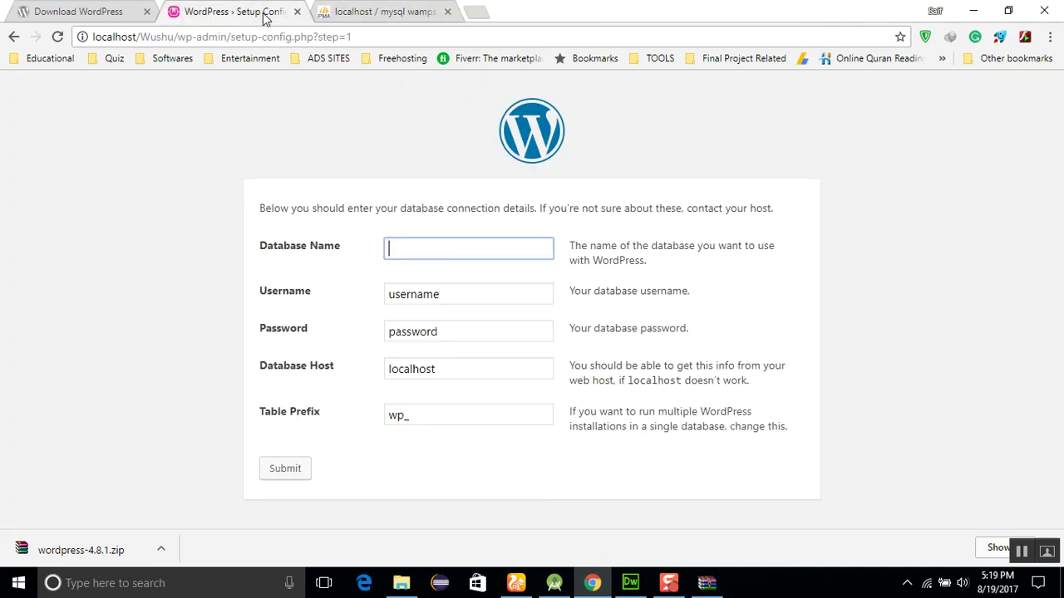
type("whosu")
key("Tab")
Enter the new MySQL username and its password, then submit the connection details
type("s")
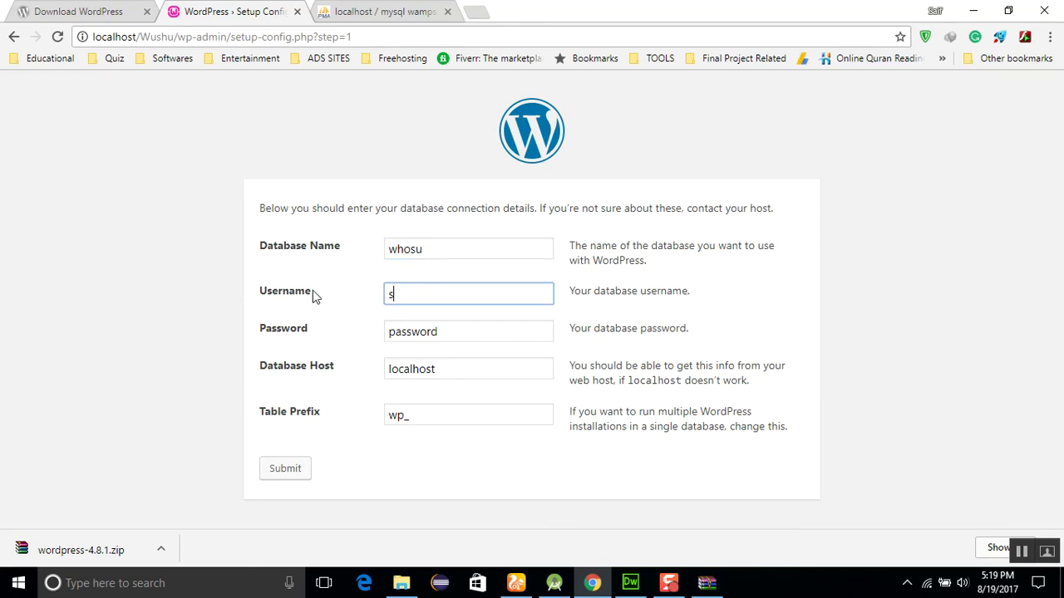
type("aifullah")
left_click(370, 10)
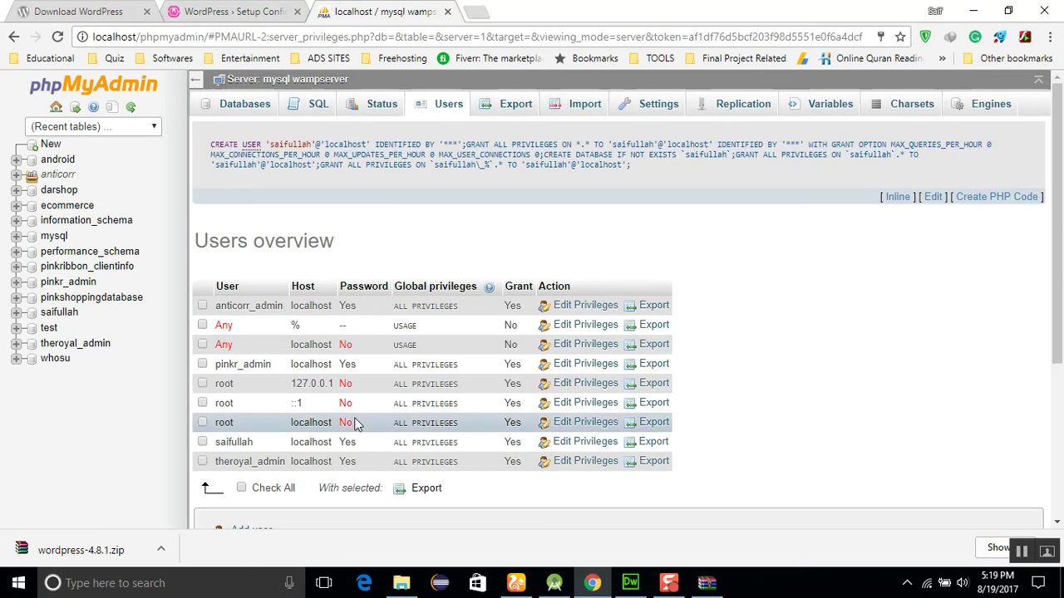
left_click(208, 11)
left_click(301, 333)
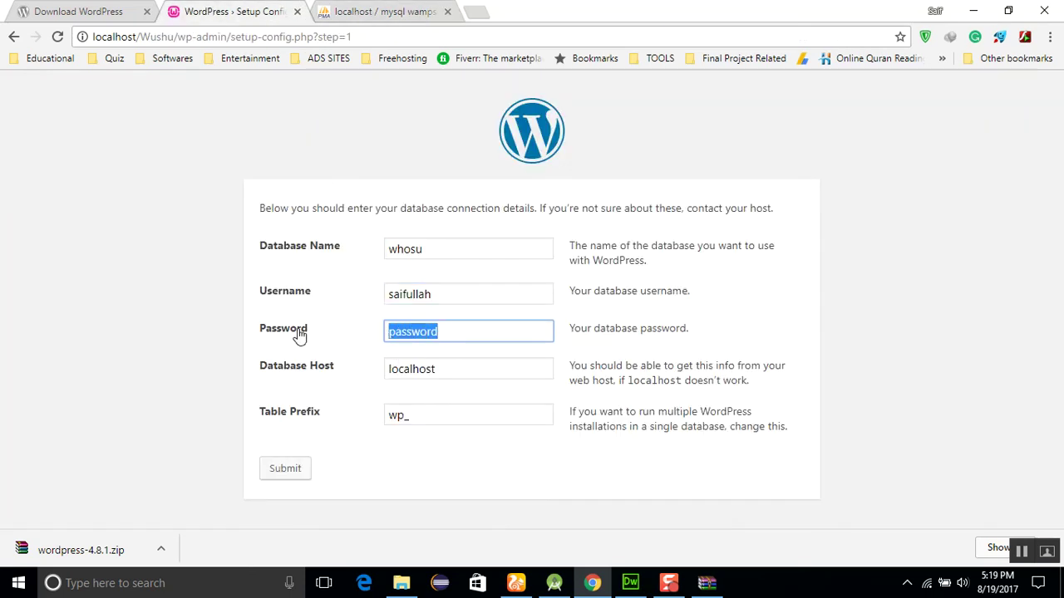
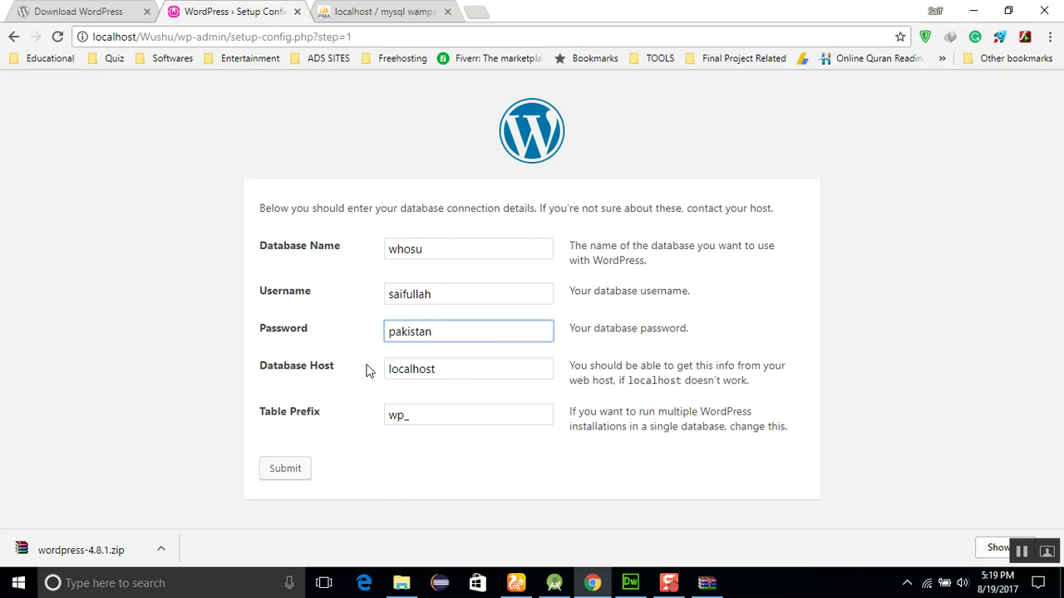
left_click(284, 470)
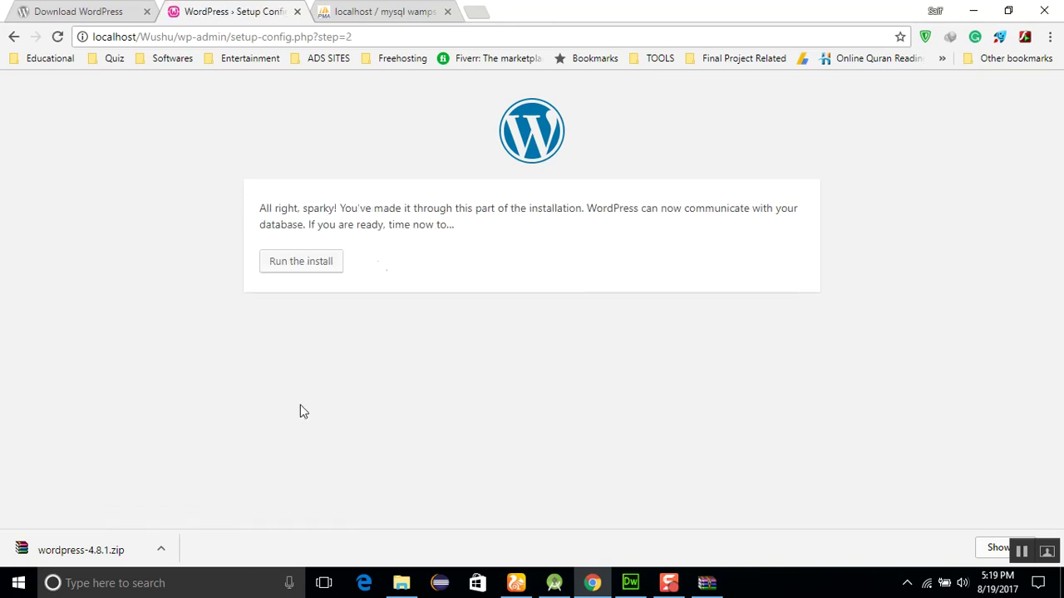
Run the installation and set the site title to WUHSU PAKISTAN
left_click(314, 265)
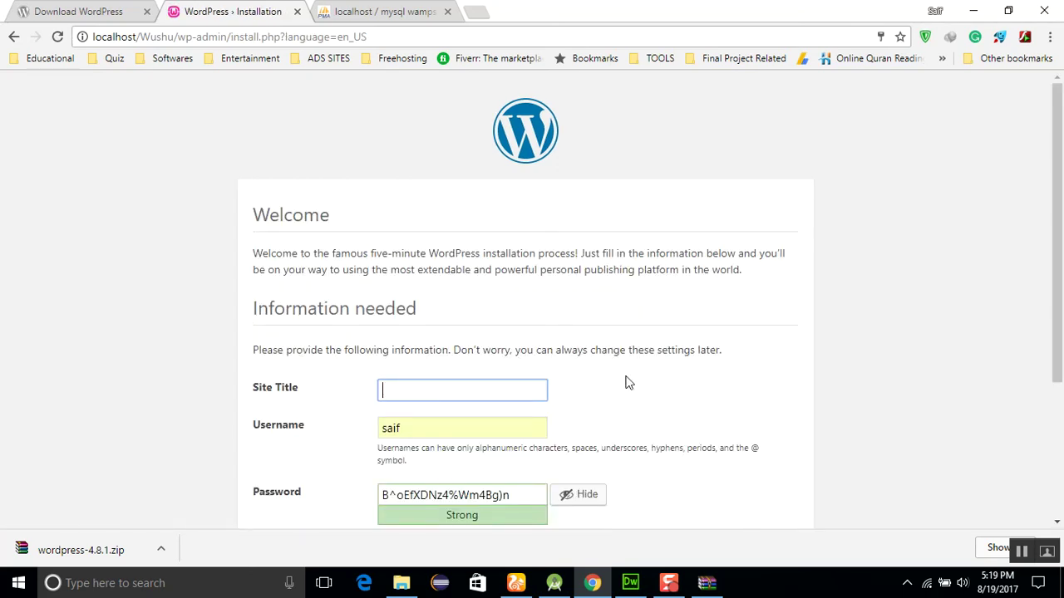
left_click(629, 383)
scroll(628, 383, "down", 2)
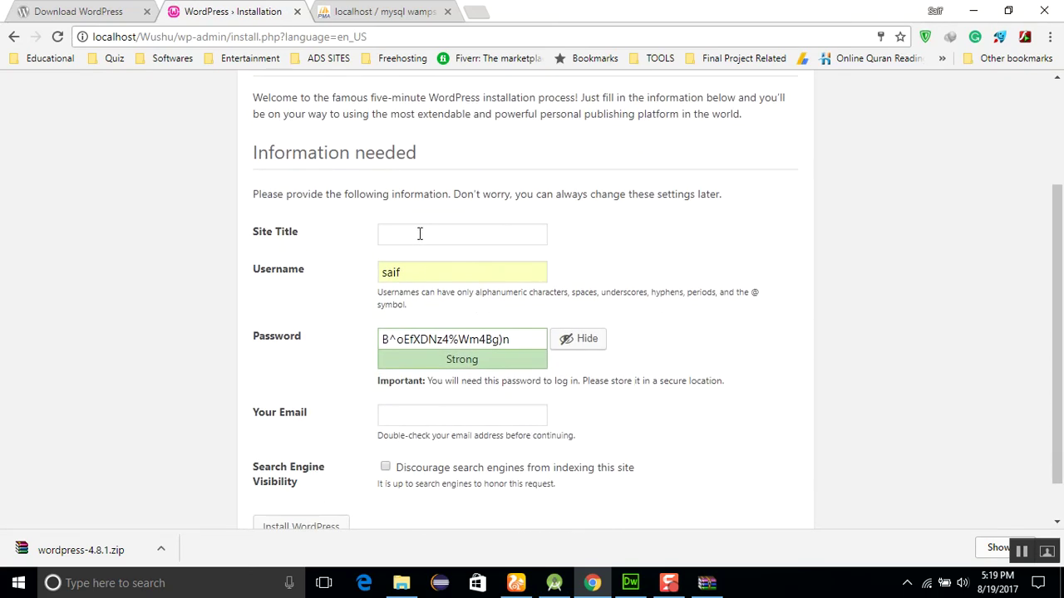
left_click(420, 233)
type("W")
type("H")
type("O")
key("BackSpace")
type("USU")
key("BackSpace")
key("BackSpace")
key("BackSpace")
key("BackSpace")
type("UHSU")
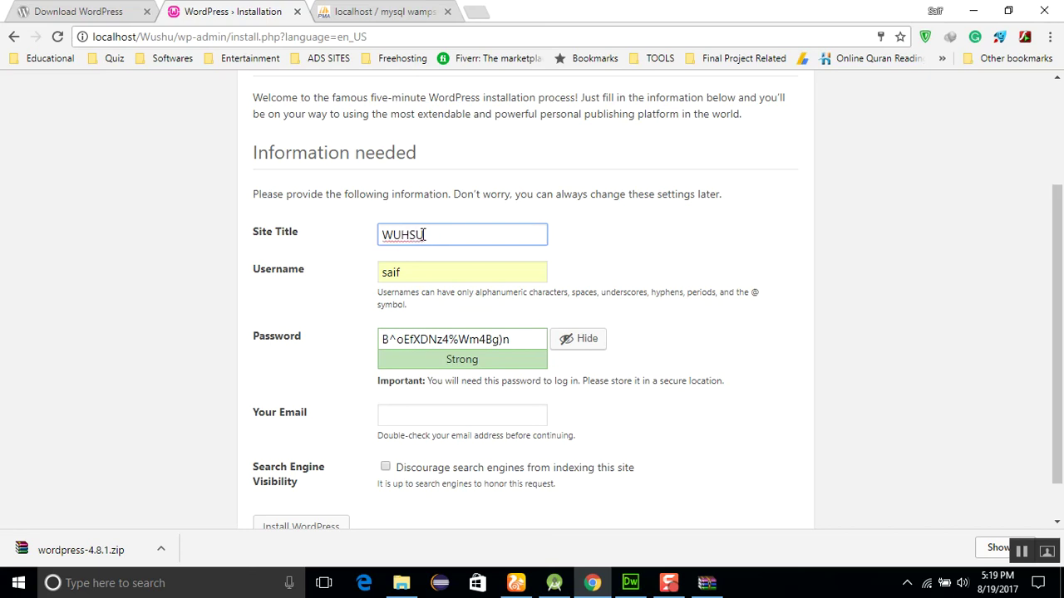
key("BackSpace")
type("SITE")
key("BackSpace")
key("BackSpace")
type("PAKISTAN")
left_click(640, 249)
scroll(638, 247, "down", 1)
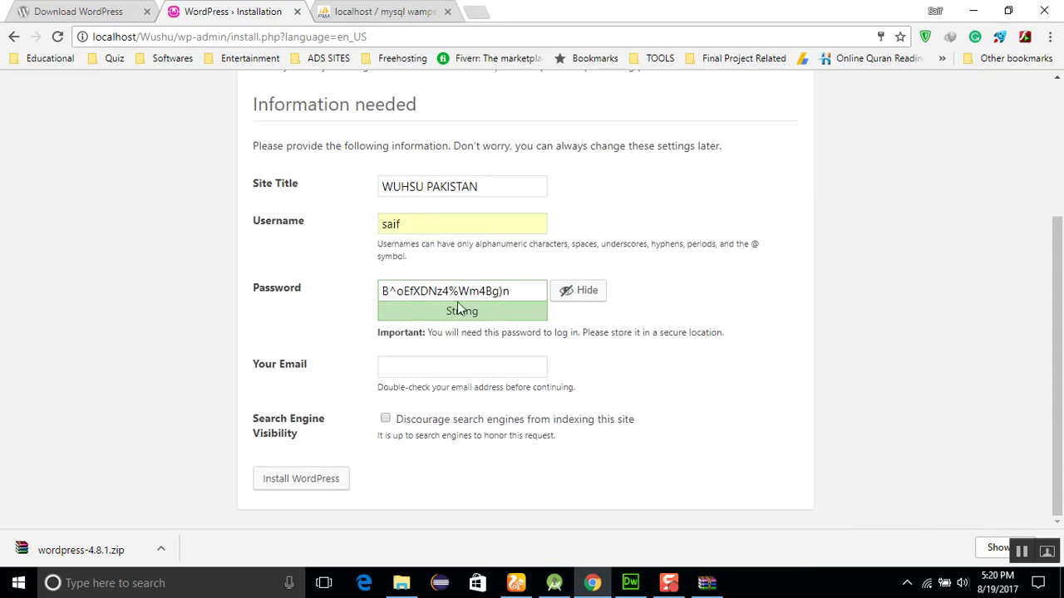
Replace the generated admin password with a self-chosen strong password
left_click(527, 296)
key("ctrl+a")
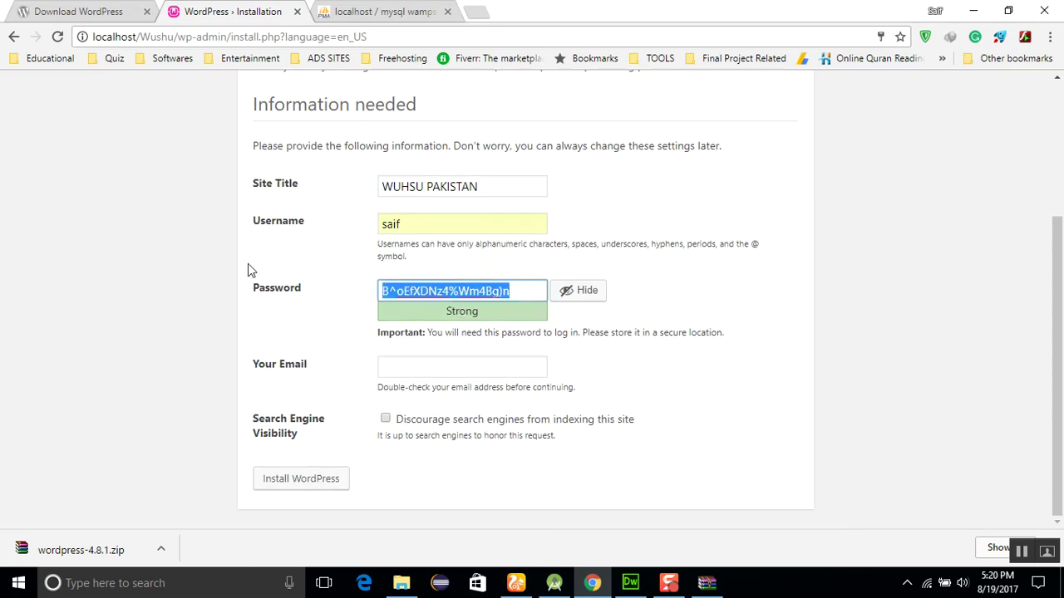
key("BackSpace")
key("BackSpace")
key("BackSpace")
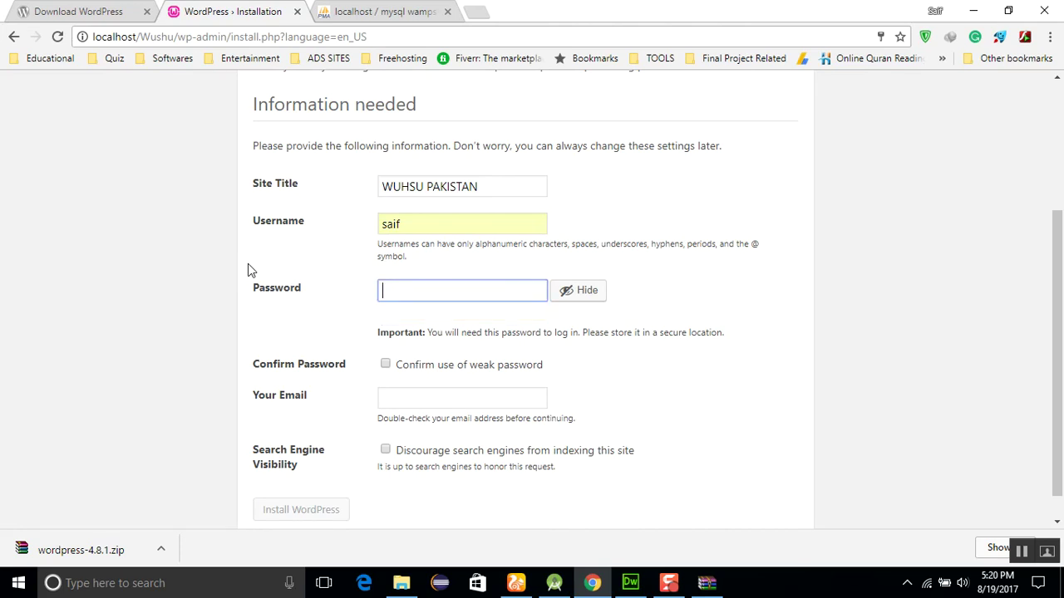
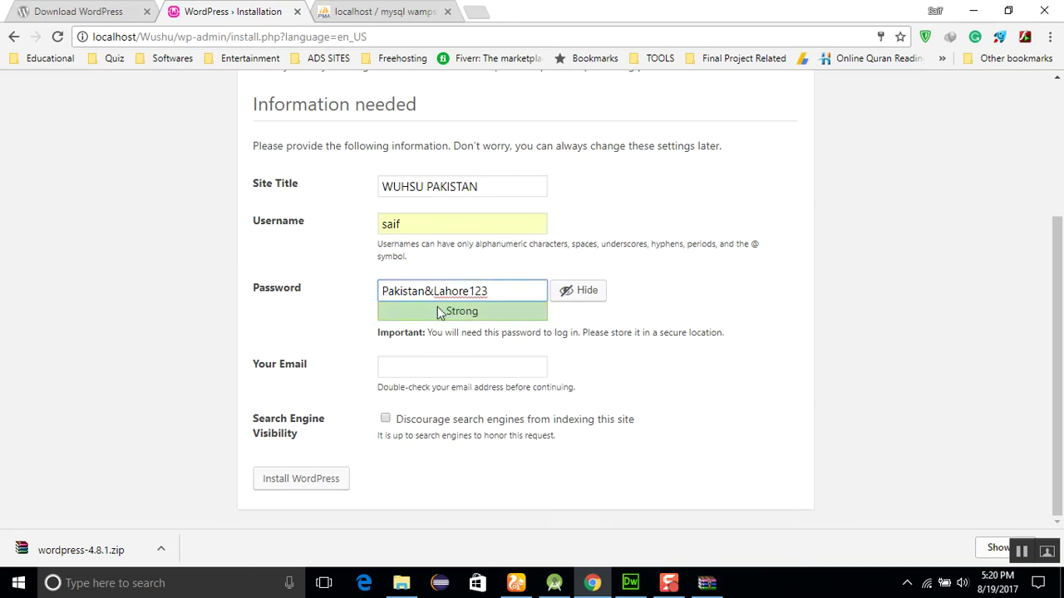
left_click(655, 374)
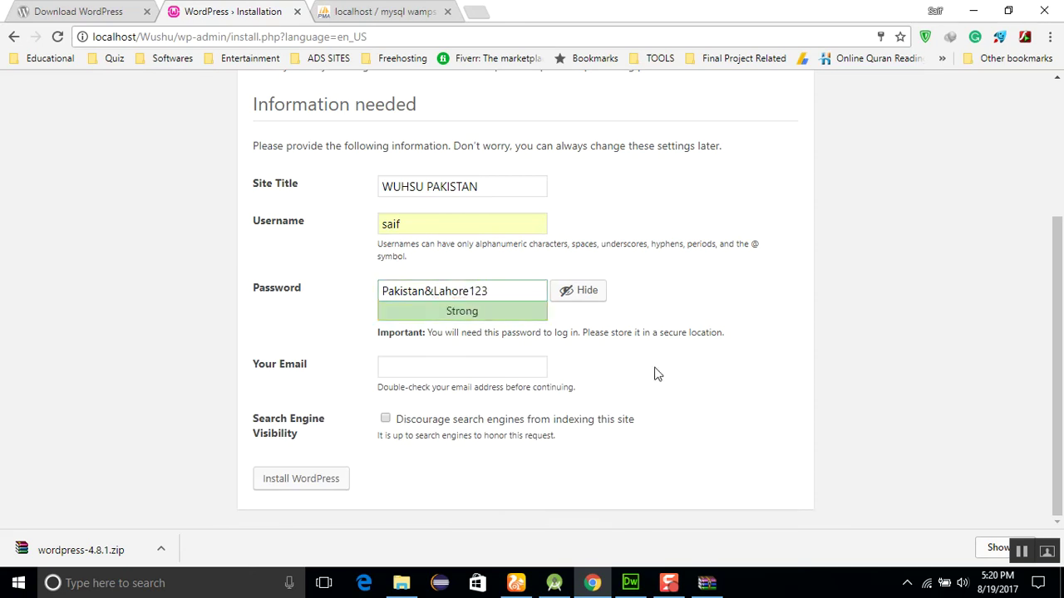
Fill in the admin e-mail from autofill and install WordPress
left_click(492, 362)
type("saif")
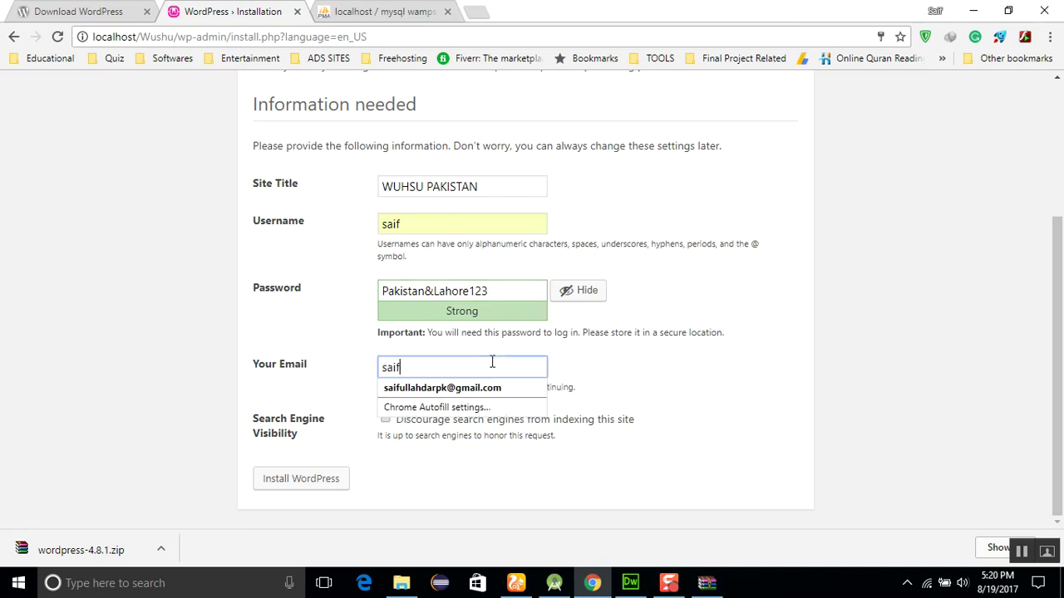
key("Down")
key("Return")
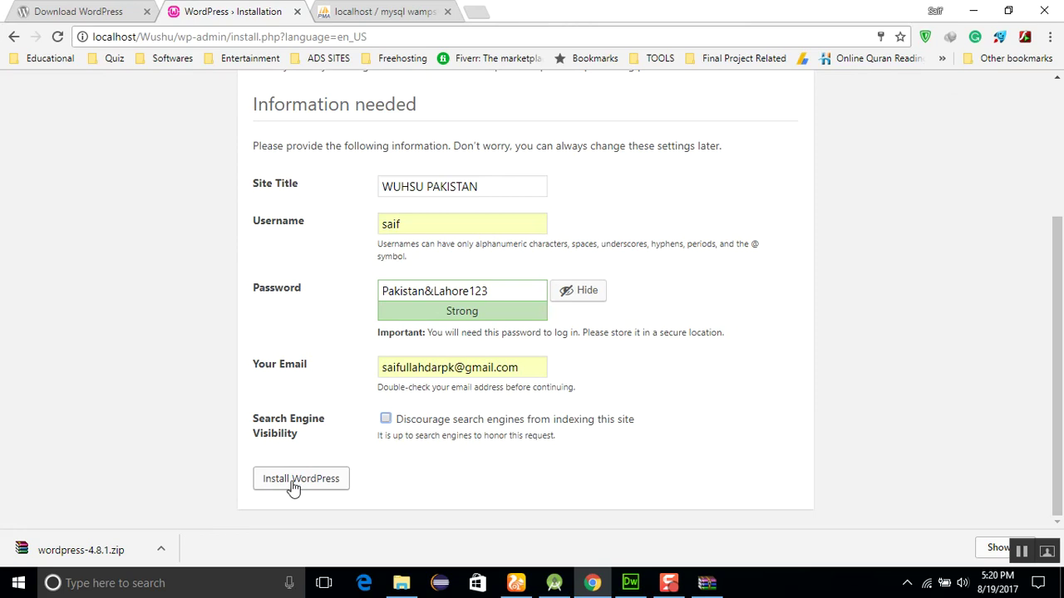
left_click(293, 488)
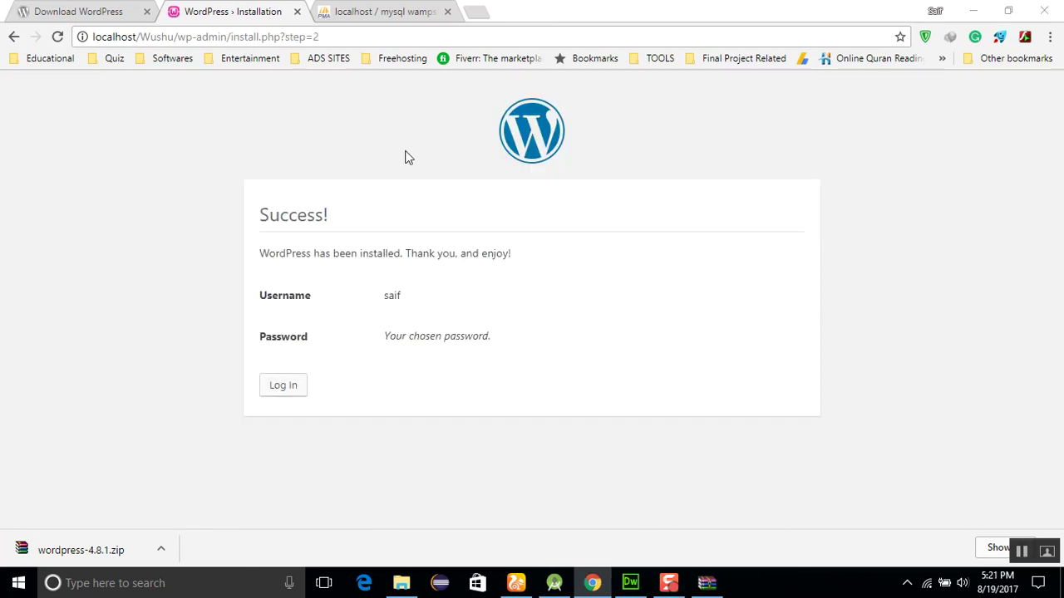
Go from the installation Success! page to the WUHSU PAKISTAN login page
left_click(290, 389)
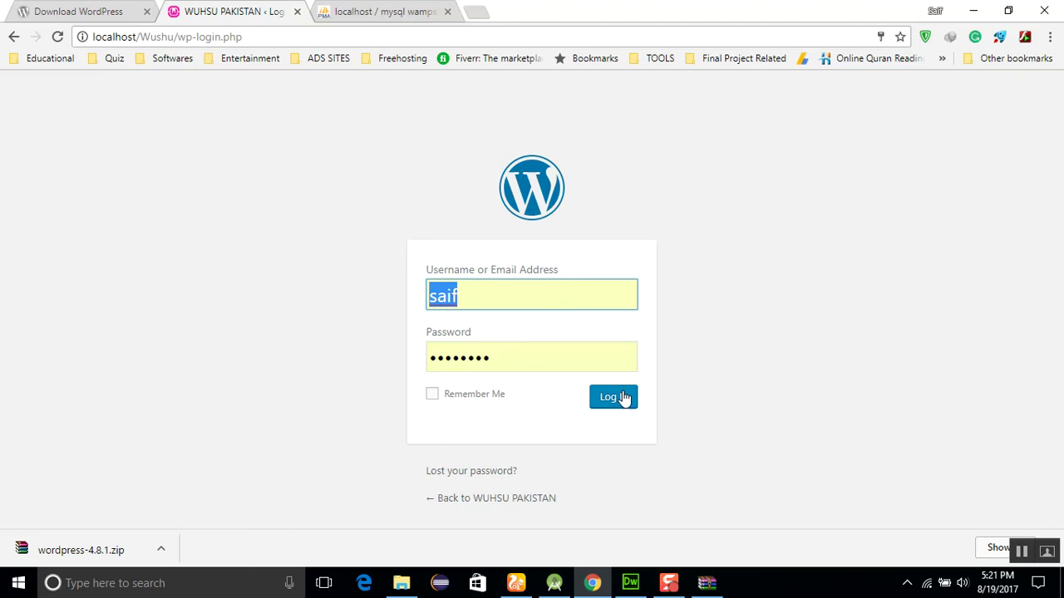
Enter the admin password, tick Remember Me, and attempt to log in
key("Tab")
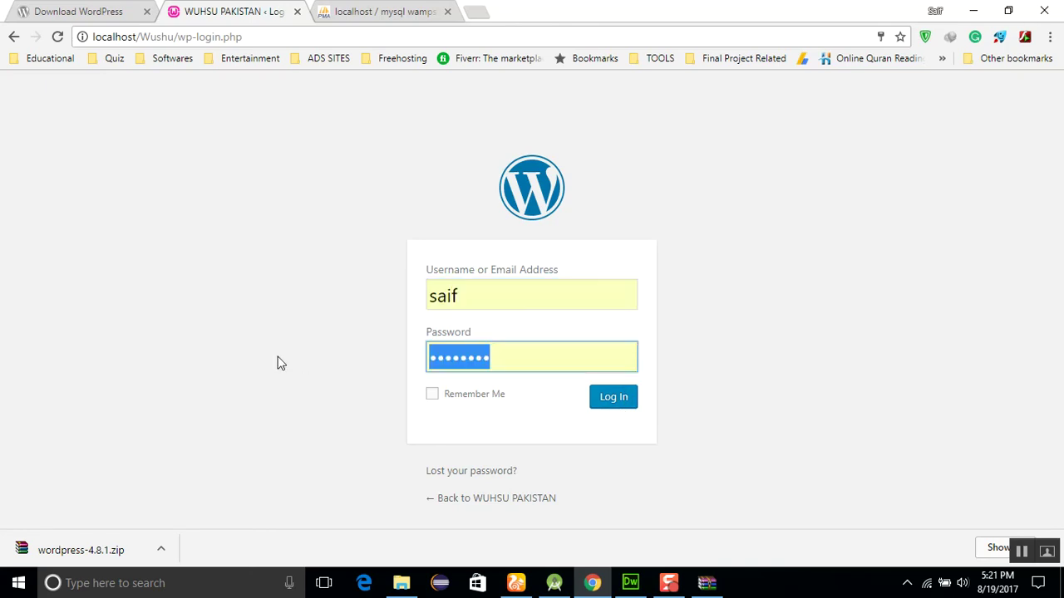
type("••••••••")
key("BackSpace")
key("BackSpace")
key("BackSpace")
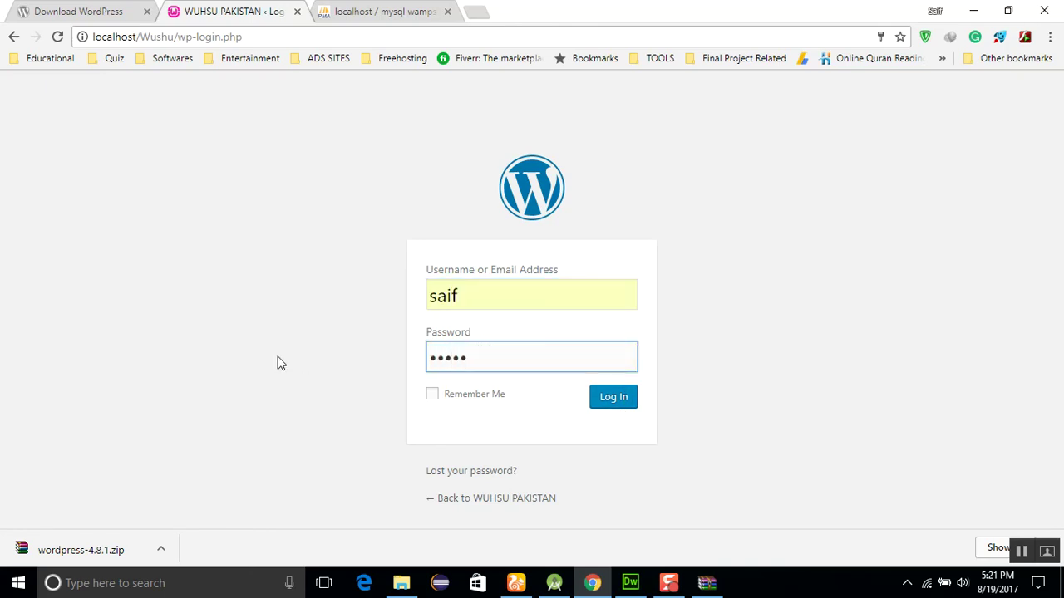
key("BackSpace")
key("BackSpace")
key("BackSpace")
key("BackSpace")
key("BackSpace")
type("•••")
key("BackSpace")
key("BackSpace")
key("BackSpace")
type("•••••••••••••••••")
left_click(433, 394)
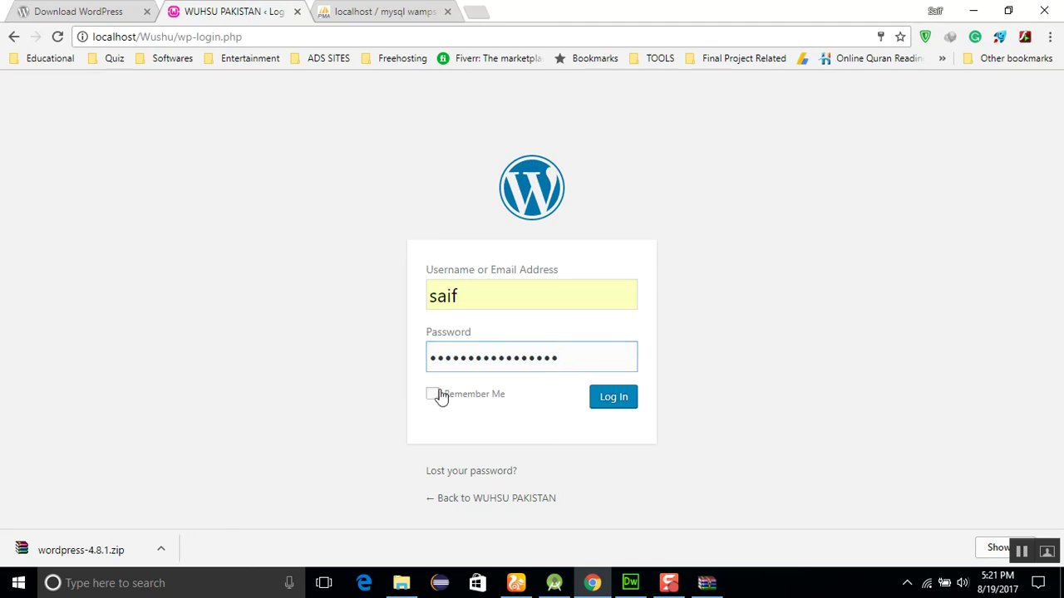
left_click(623, 399)
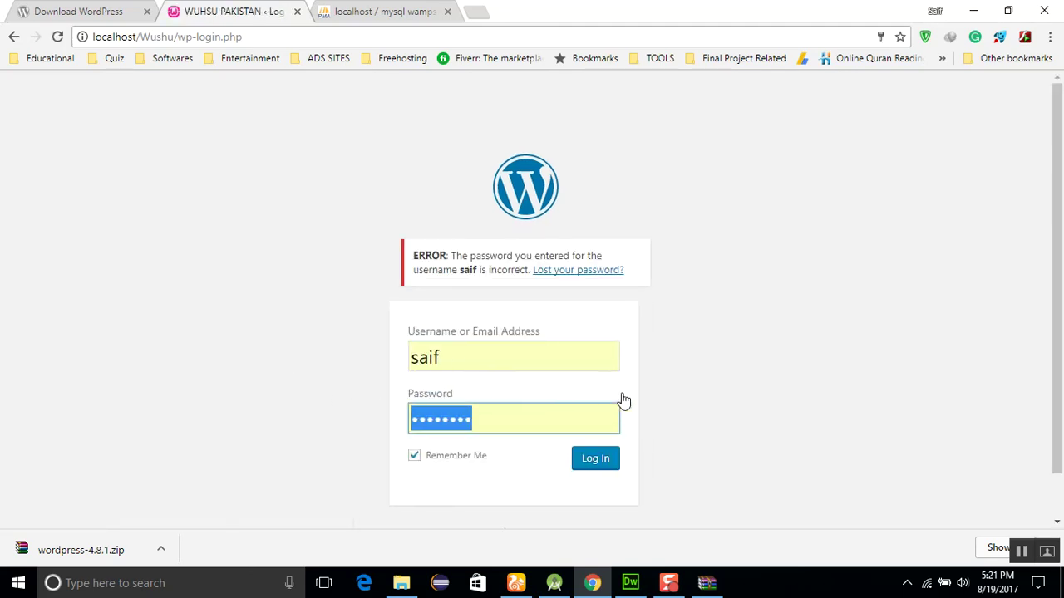
After the incorrect-password error, retype the password and log in again
left_click(540, 431)
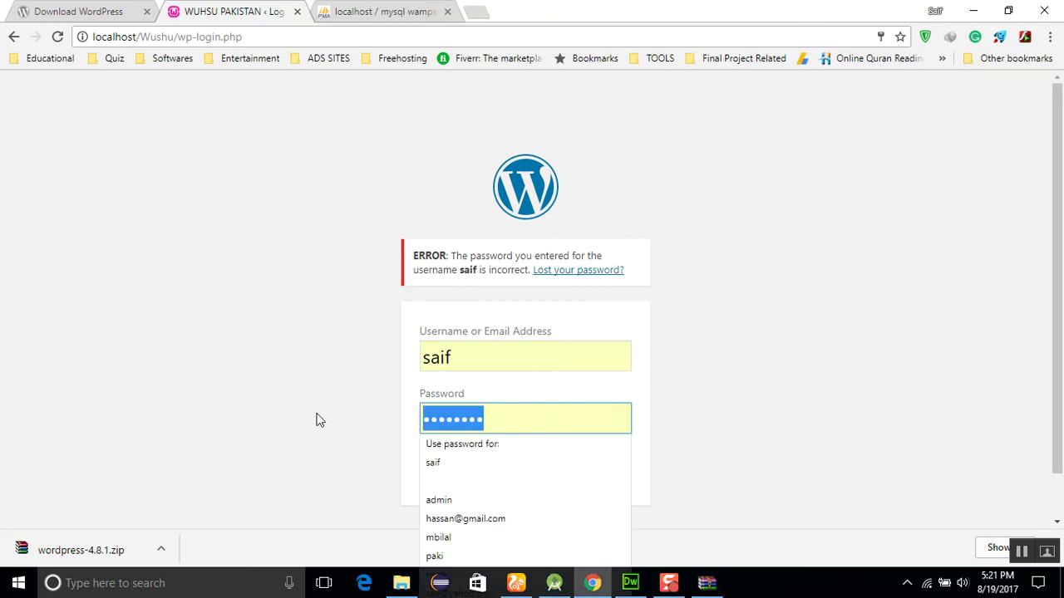
type("*********")
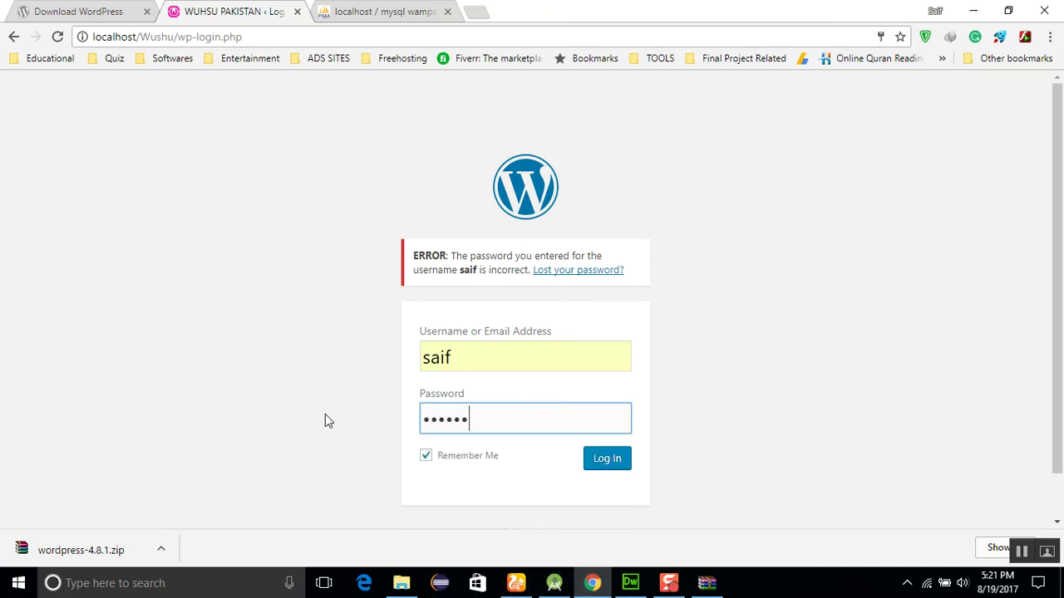
type("*******")
left_click(613, 459)
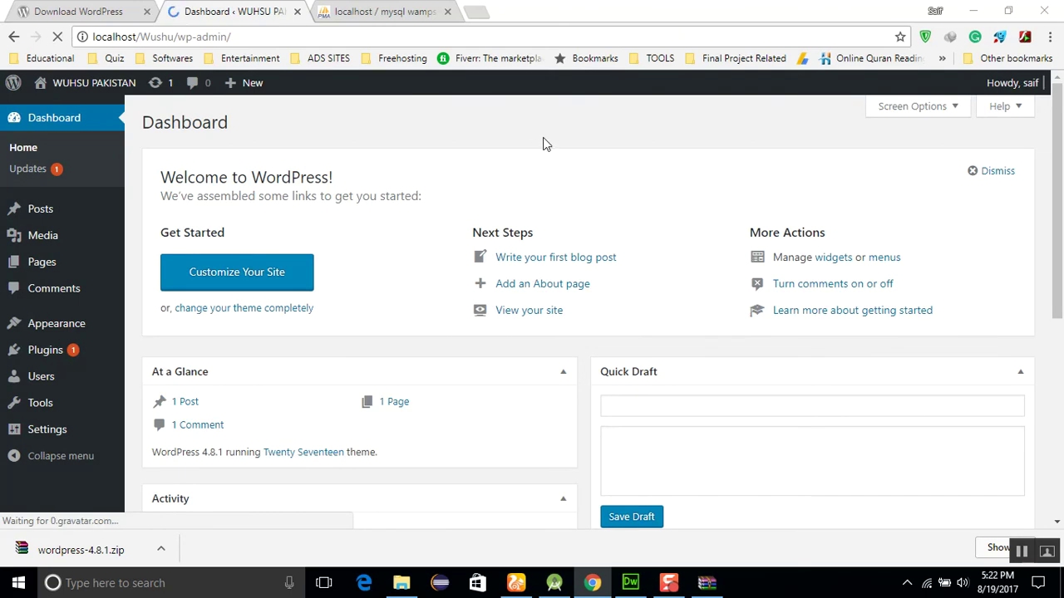
Decline Chrome's password update and visit the WUHSU PAKISTAN site from the admin bar
mouse_move(237, 92)
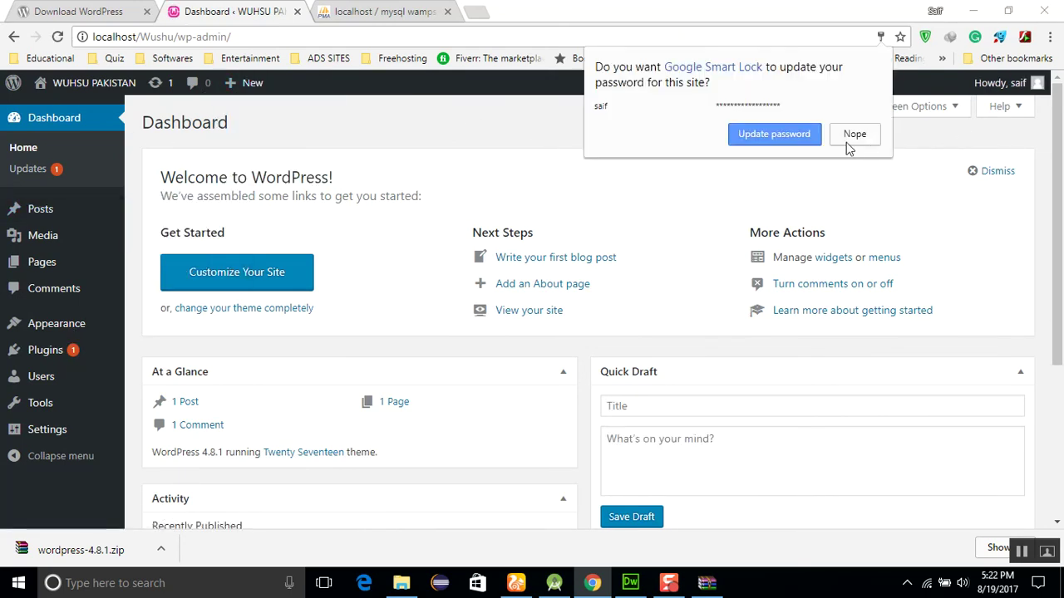
left_click(851, 140)
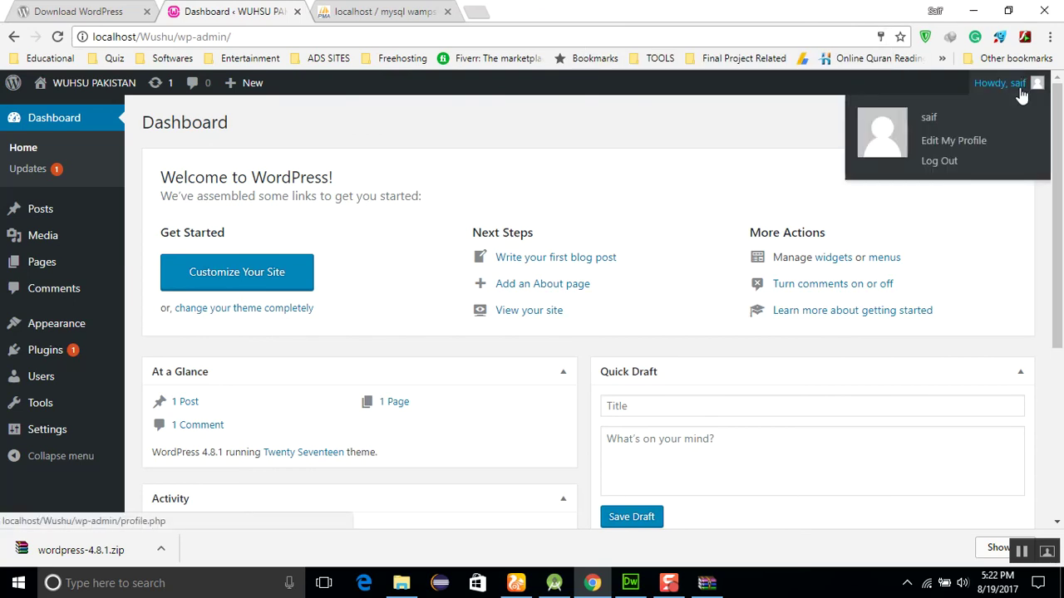
scroll(632, 175, "down", 4)
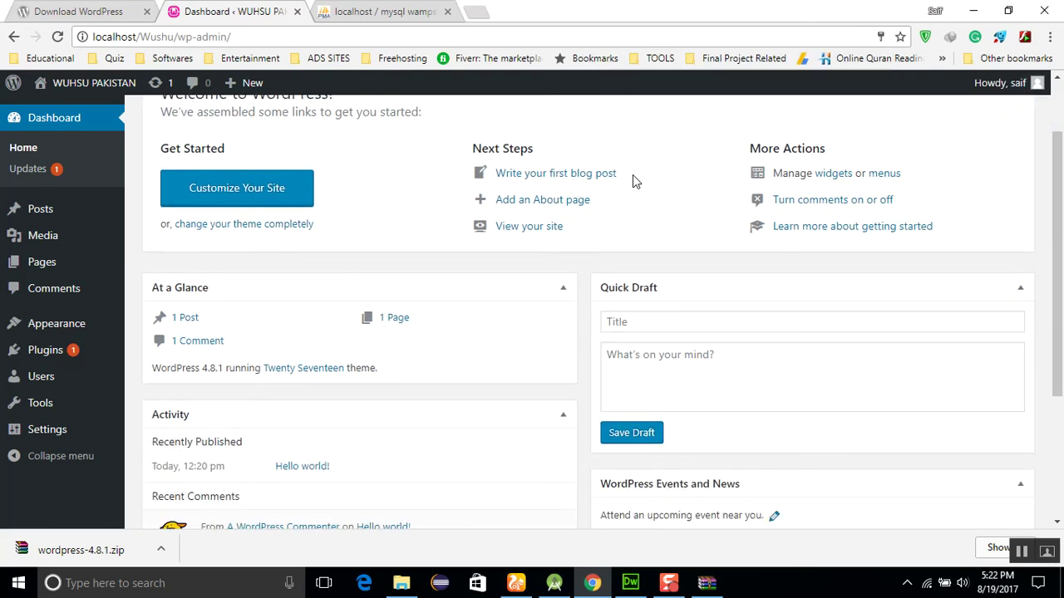
scroll(633, 175, "up", 4)
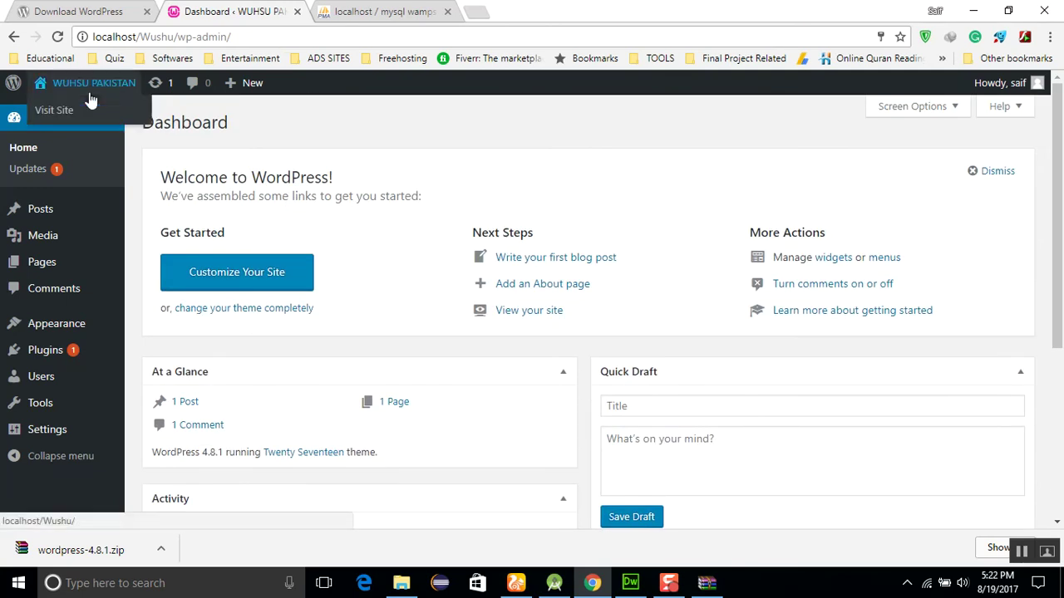
left_click(89, 93)
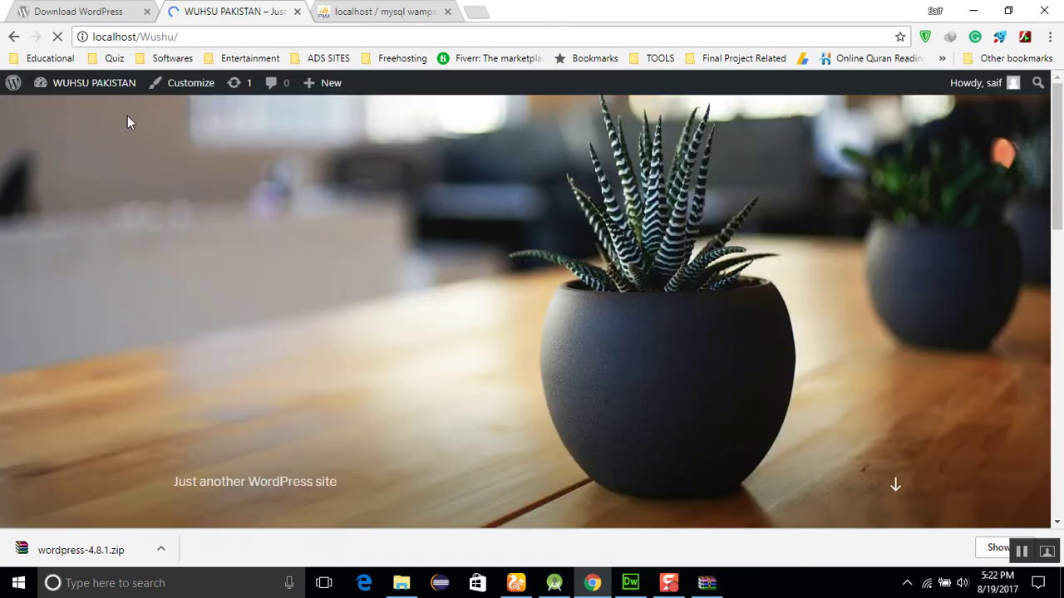
Scroll down the front page to see the Hello world! post and sidebar, then return to the top
scroll(128, 120, "down", 5)
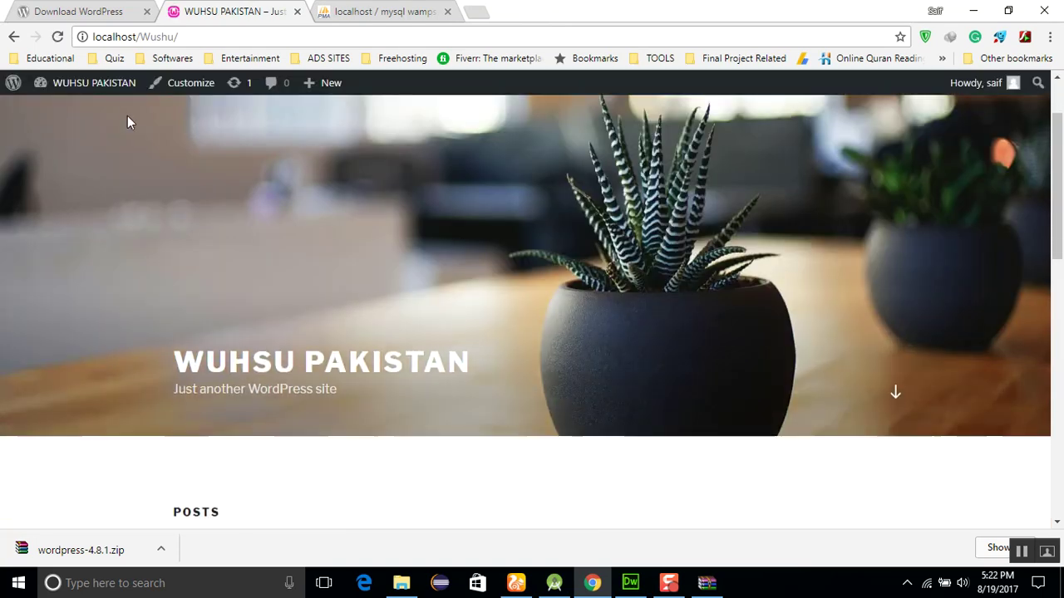
scroll(127, 120, "down", 6)
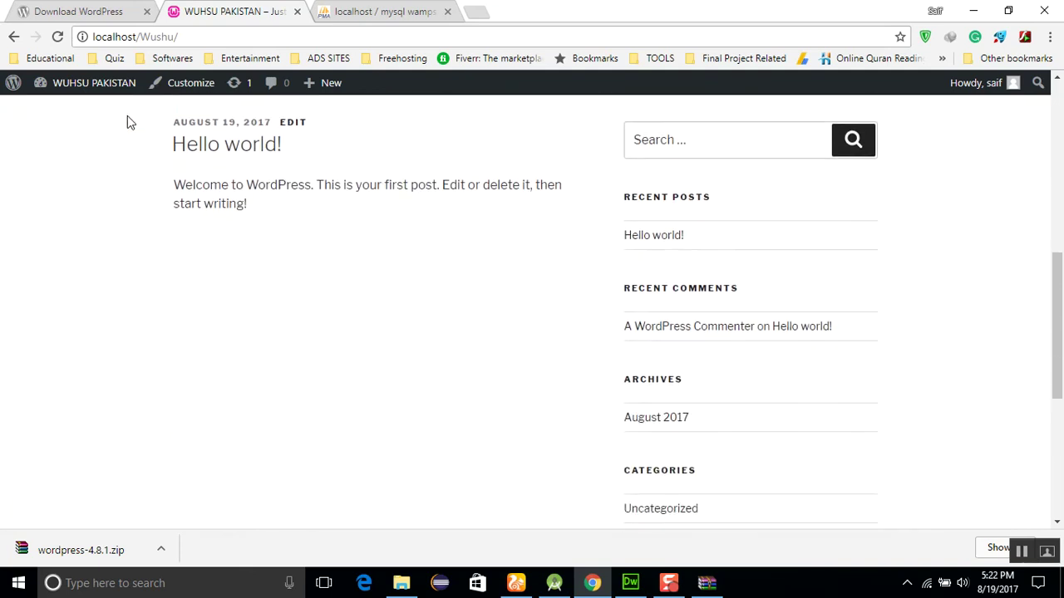
scroll(128, 122, "up", 10)
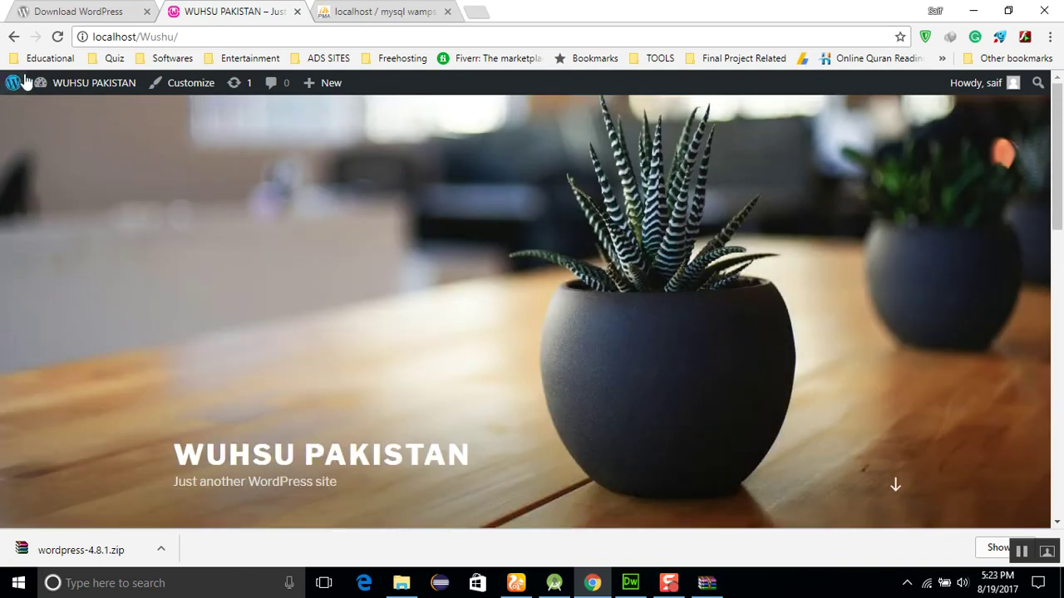
mouse_move(109, 91)
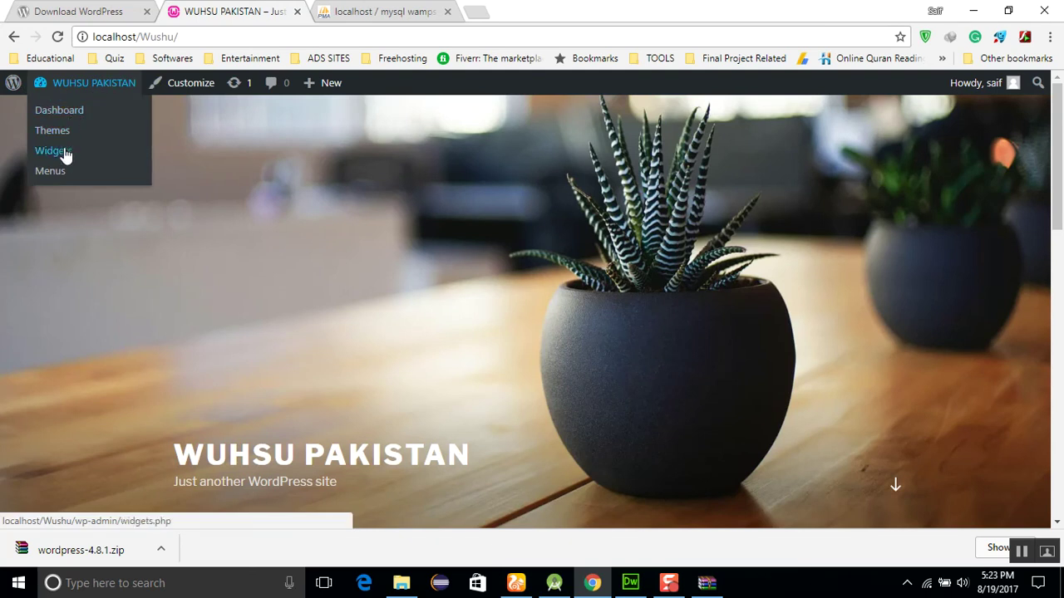